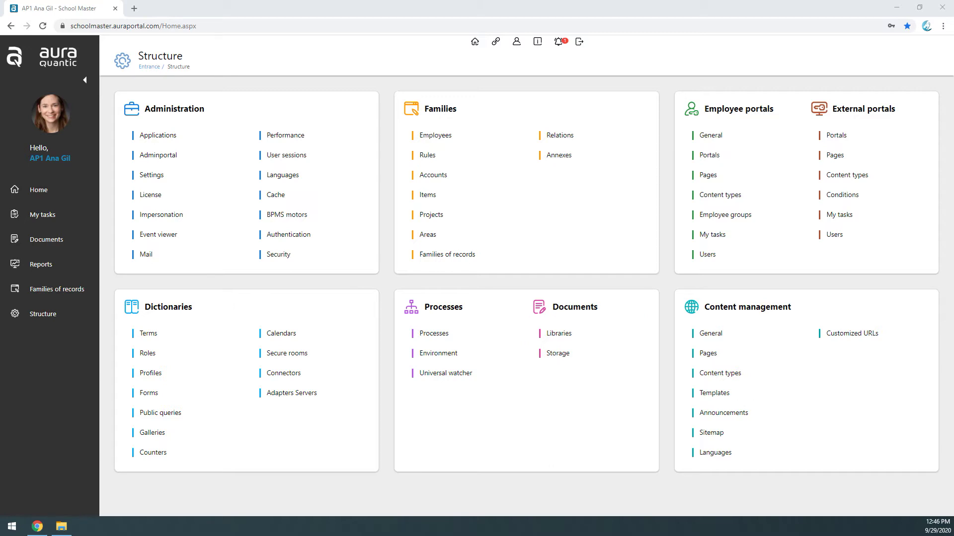
- Search the web in a new tab for "google maps parameters" and open the Google Developers Maps URLs Get Started page
{"action": "left_click", "coordinate": [133, 8]}
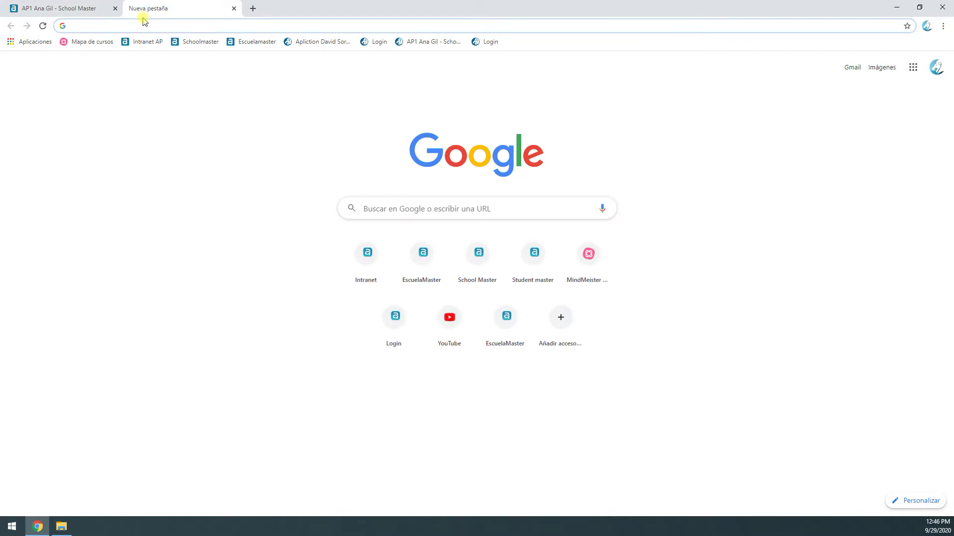
{"action": "type", "text": "google maps parameters"}
{"action": "key", "text": "Return"}
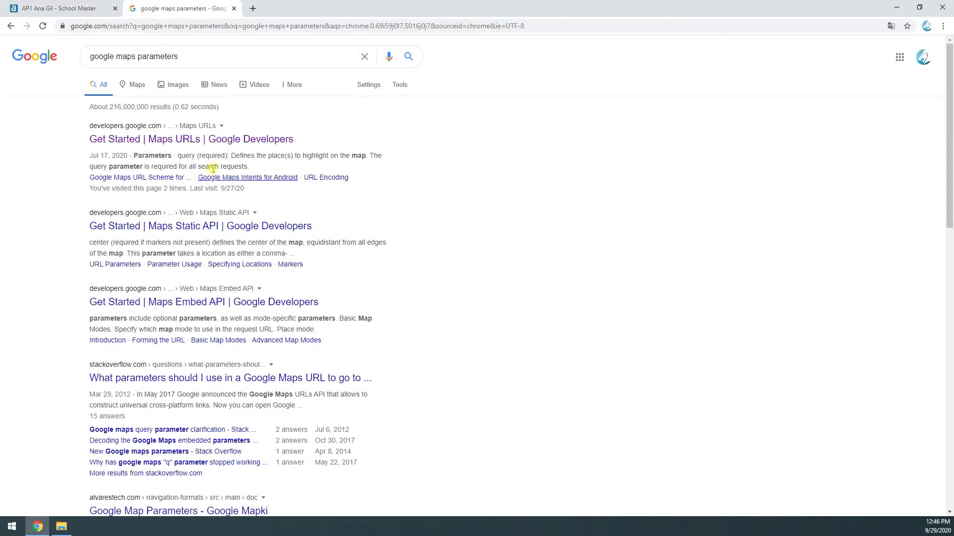
{"action": "left_click", "coordinate": [238, 146]}
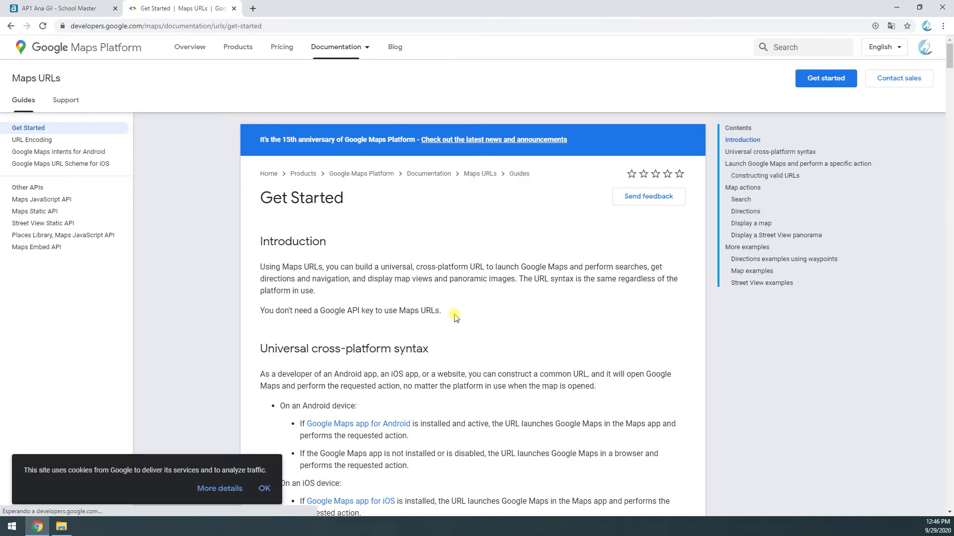
- Examine the Maps URL forms for search, directions and map display, and the parameters of the search action
{"action": "scroll", "coordinate": [457, 323], "scroll_direction": "down", "scroll_amount": 5}
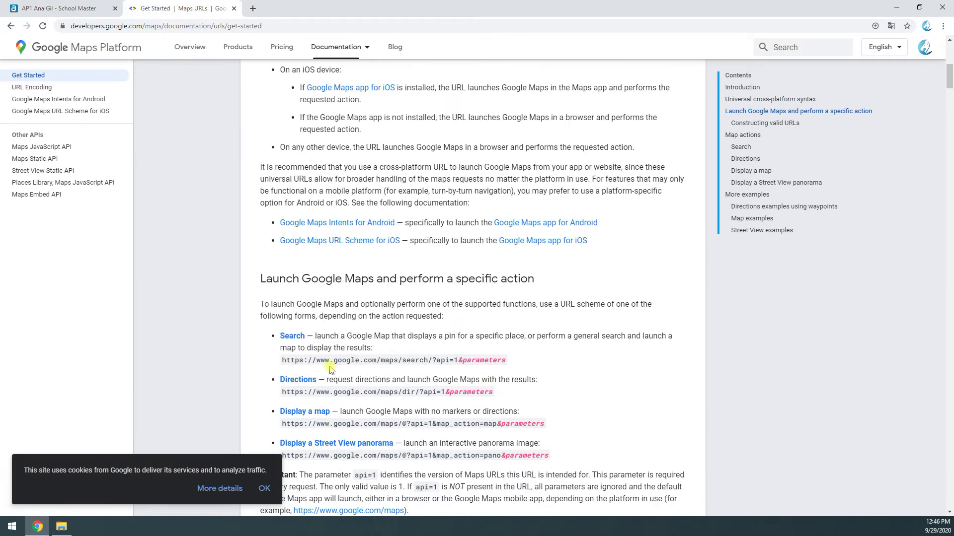
{"action": "mouse_move", "coordinate": [318, 359]}
{"action": "left_mouse_down"}
{"action": "mouse_move", "coordinate": [496, 361]}
{"action": "mouse_move", "coordinate": [477, 370]}
{"action": "mouse_move", "coordinate": [439, 361]}
{"action": "mouse_move", "coordinate": [458, 364]}
{"action": "mouse_move", "coordinate": [316, 362]}
{"action": "left_mouse_up"}
{"action": "left_click_drag", "start_coordinate": [433, 364], "coordinate": [480, 385]}
{"action": "left_click", "coordinate": [472, 363]}
{"action": "scroll", "coordinate": [479, 390], "scroll_direction": "down", "scroll_amount": 1}
{"action": "scroll", "coordinate": [479, 390], "scroll_direction": "down", "scroll_amount": 3}
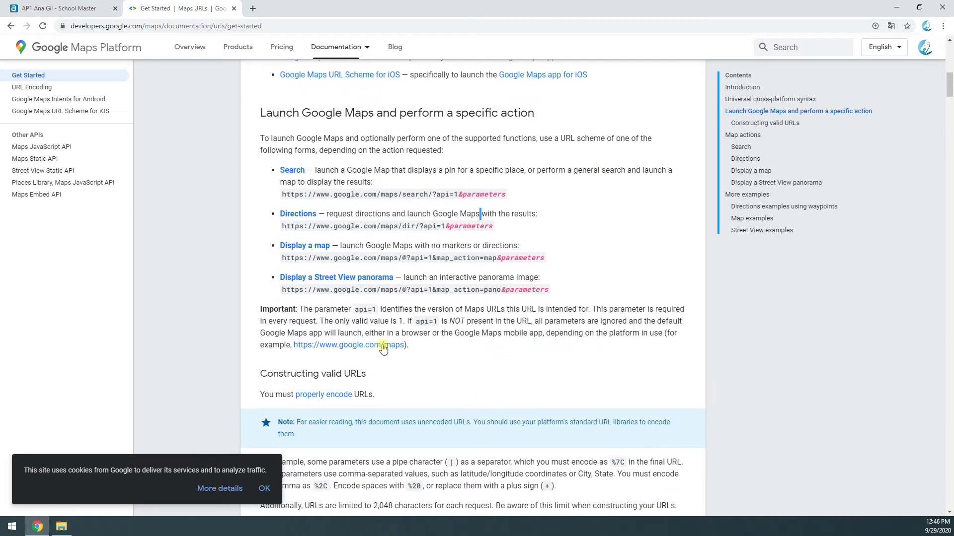
{"action": "scroll", "coordinate": [441, 389], "scroll_direction": "down", "scroll_amount": 5}
{"action": "scroll", "coordinate": [441, 389], "scroll_direction": "down", "scroll_amount": 6}
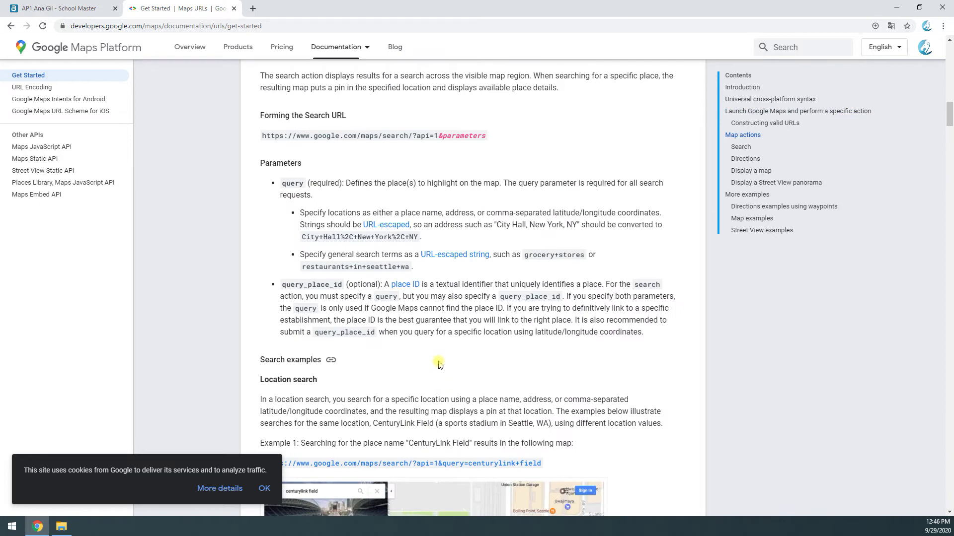
{"action": "scroll", "coordinate": [435, 298], "scroll_direction": "up", "scroll_amount": 15}
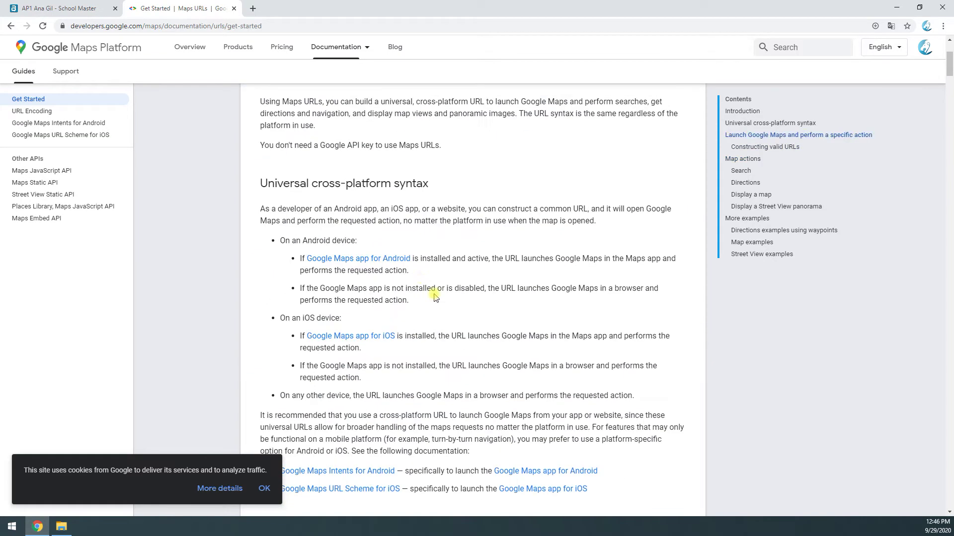
{"action": "scroll", "coordinate": [453, 256], "scroll_direction": "up", "scroll_amount": 3}
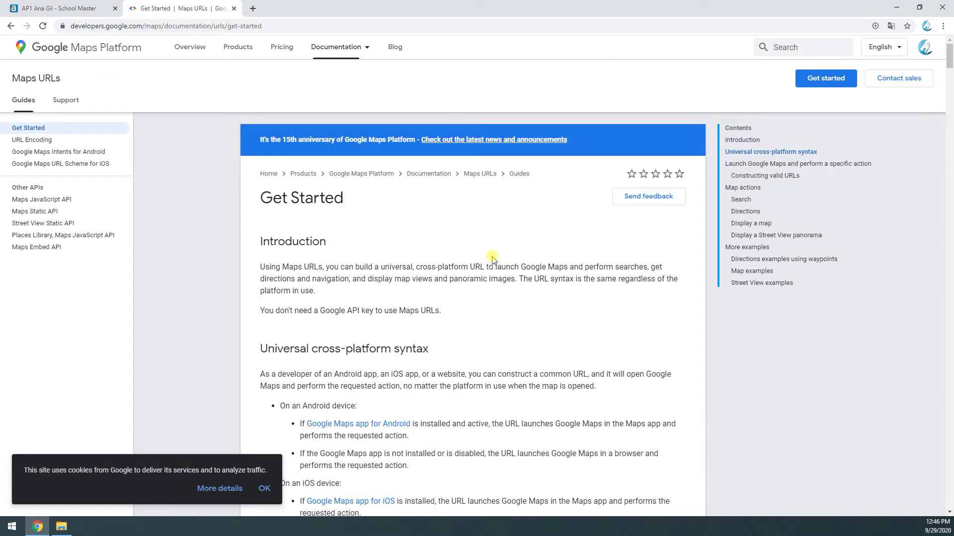
- Return to the School Master page and review the presentation slide on sending parameters in a URL
{"action": "left_click", "coordinate": [84, 6]}
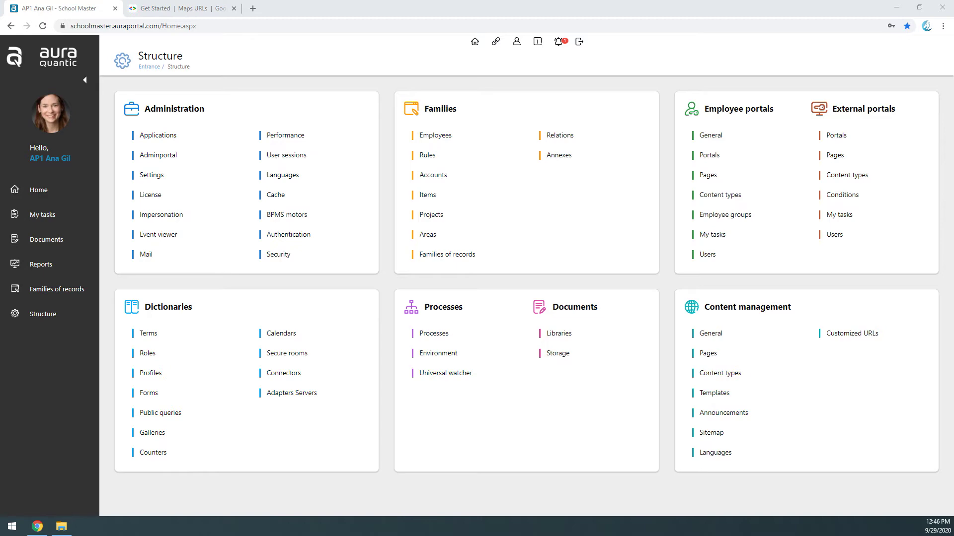
{"action": "key", "text": "shift+F5"}
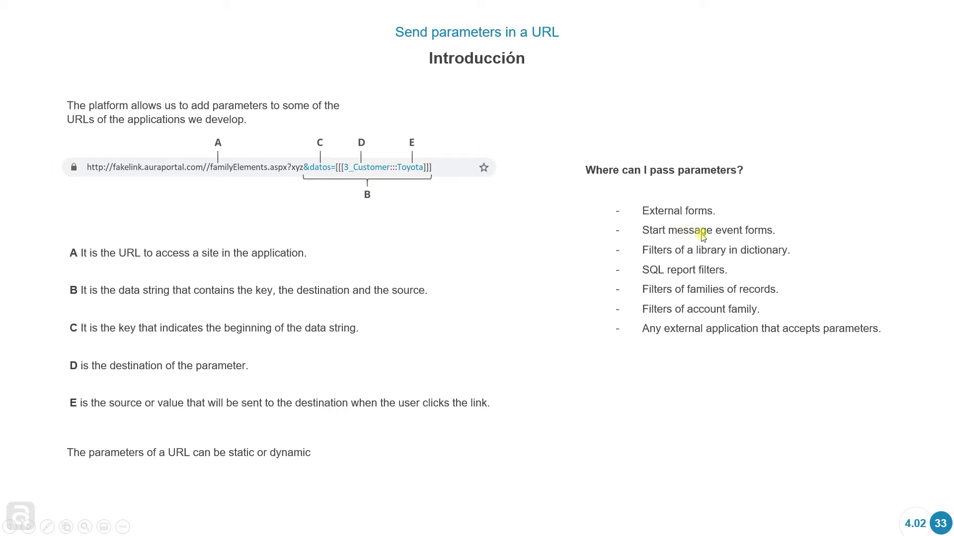
{"action": "key", "text": "alt+Tab"}
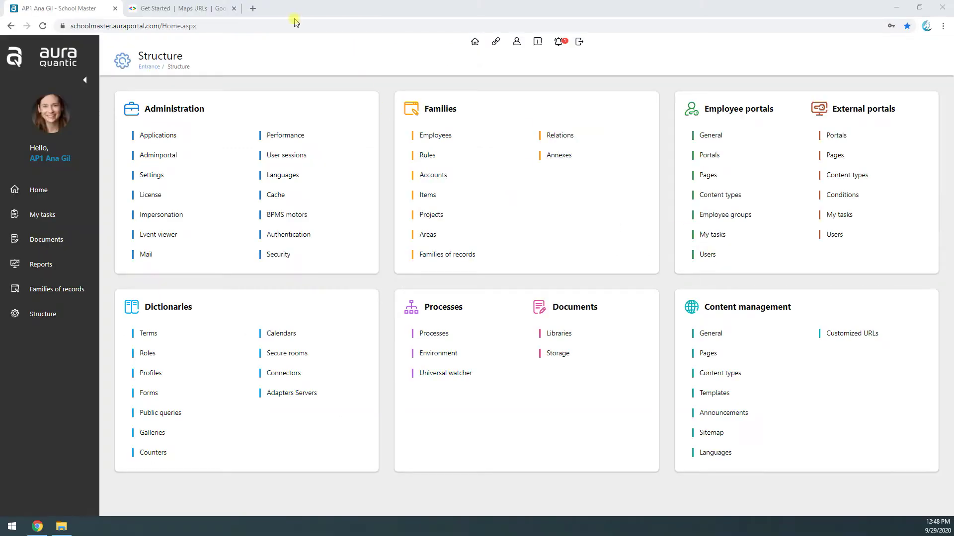
{"action": "left_click", "coordinate": [169, 9]}
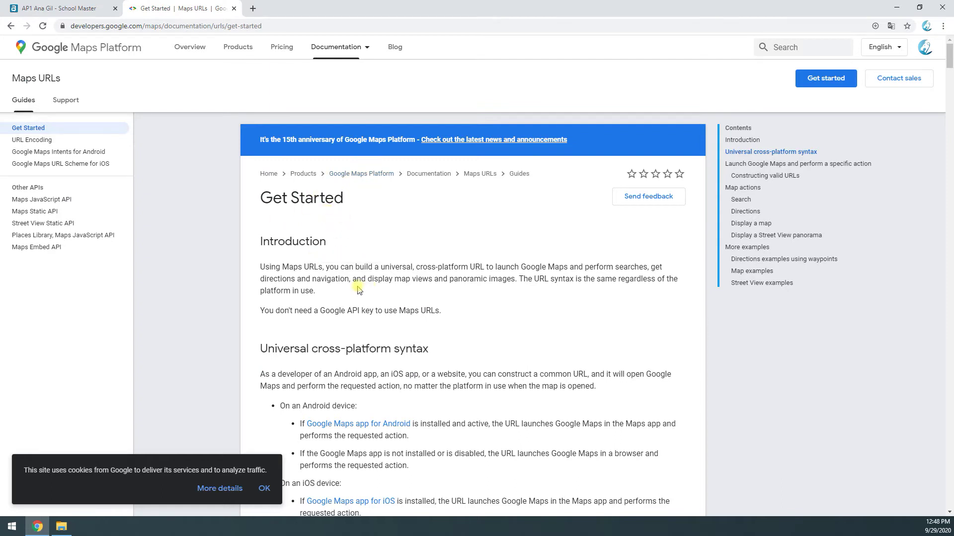
{"action": "left_click", "coordinate": [253, 8]}
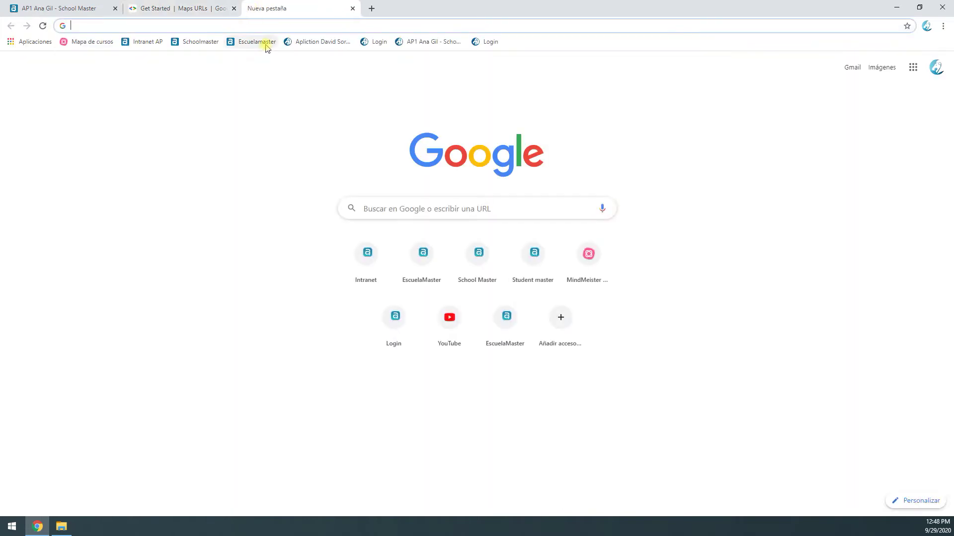
{"action": "type", "text": "Example of an external application: https://www.google.com/maps/dir/?q=hyde%20park,%20london"}
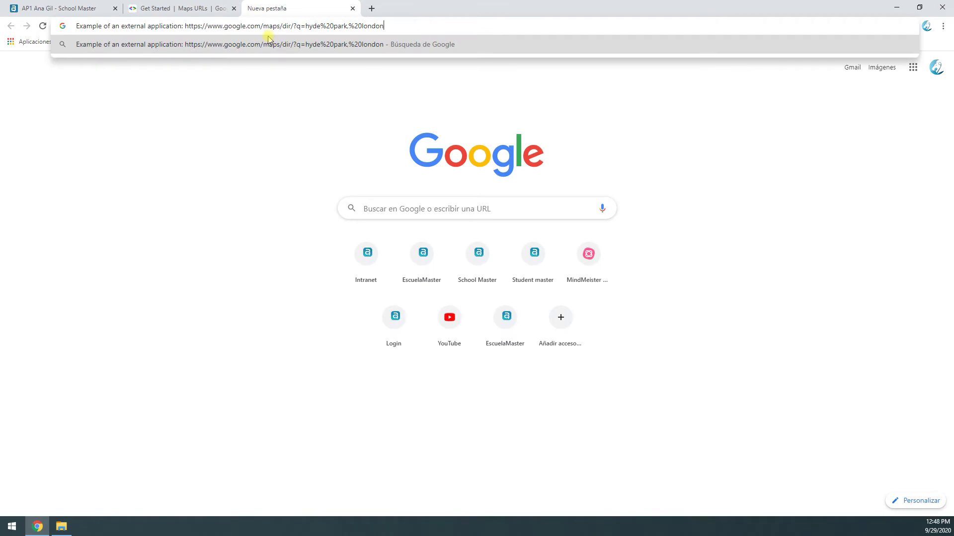
{"action": "left_click_drag", "start_coordinate": [185, 28], "coordinate": [74, 28]}
{"action": "key", "text": "BackSpace"}
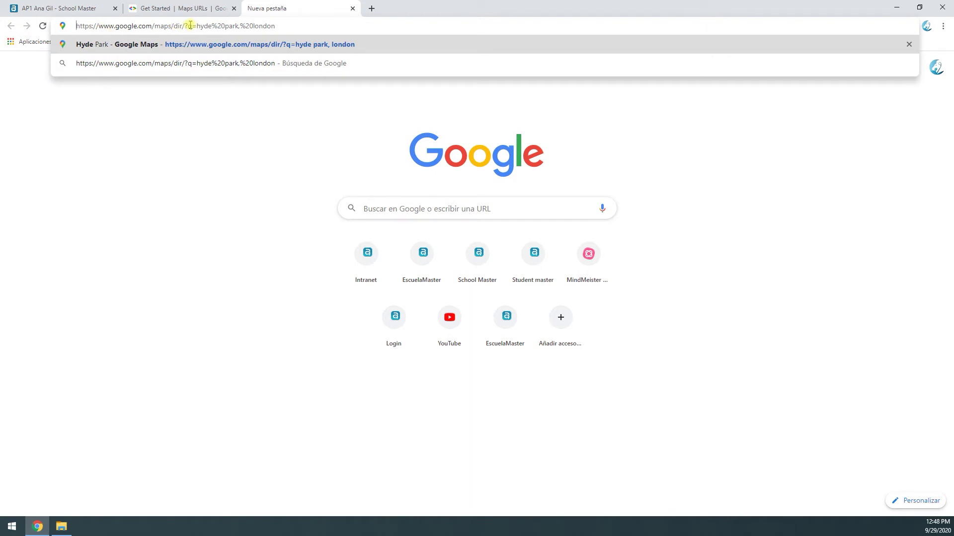
{"action": "left_click_drag", "start_coordinate": [195, 26], "coordinate": [434, 37]}
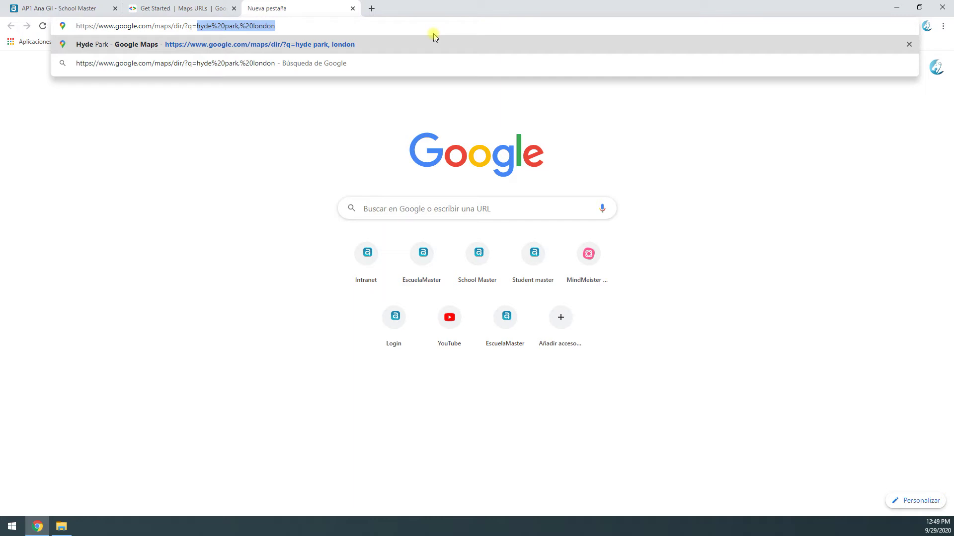
{"action": "type", "text": "new york"}
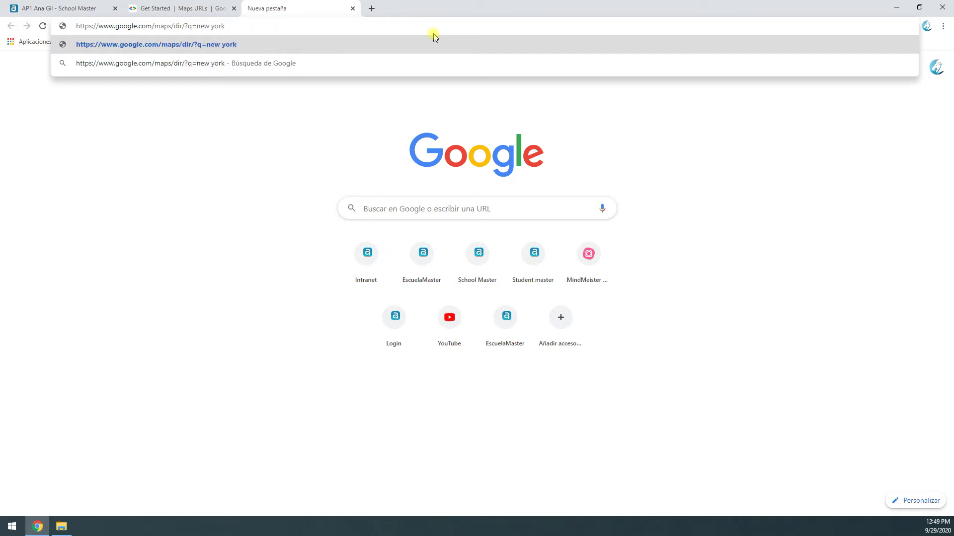
{"action": "left_click_drag", "start_coordinate": [227, 23], "coordinate": [38, 45]}
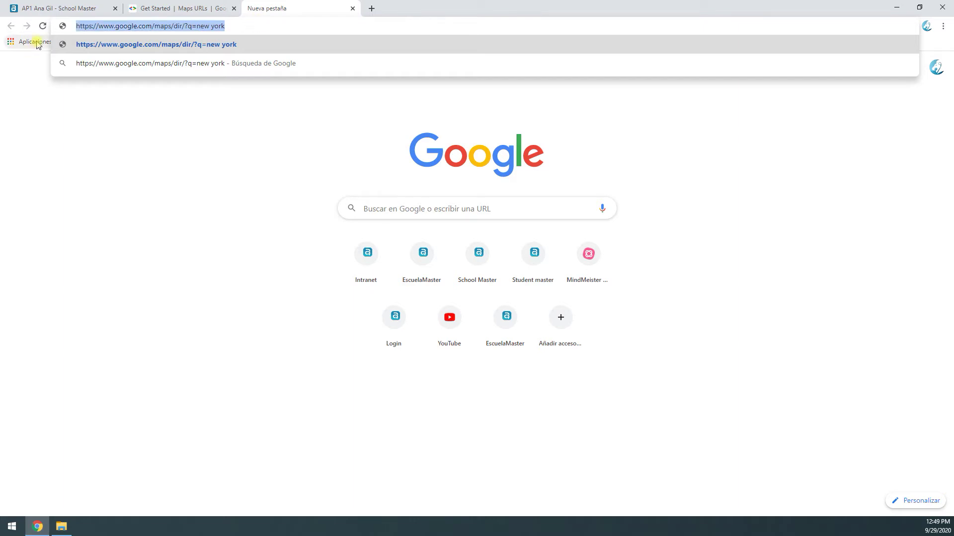
{"action": "key", "text": "Return"}
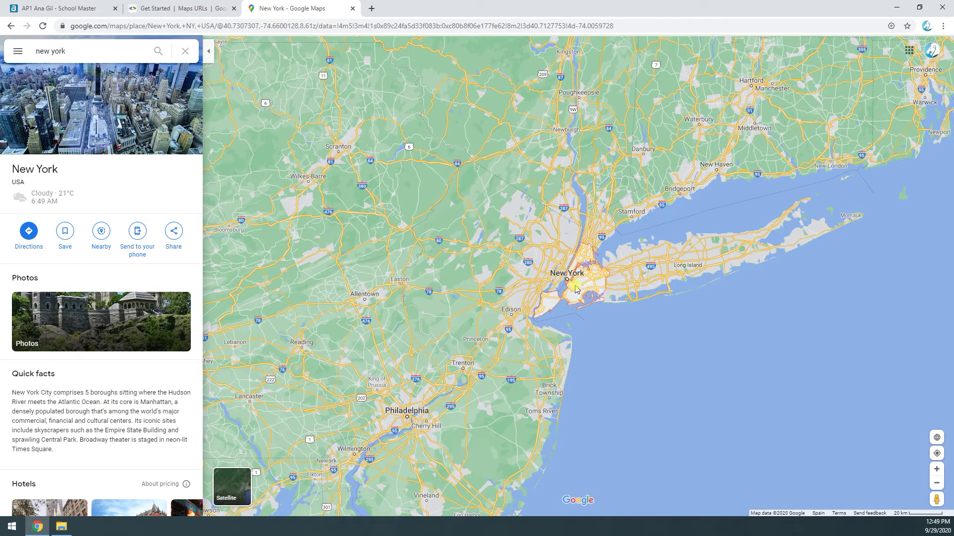
- Reload the Google Maps URL with its q parameter set to "bangalore, india" and view the mapped city
{"action": "left_click", "coordinate": [347, 27]}
{"action": "type", "text": "https://www.google.com/maps/dir/?q=new%20york"}
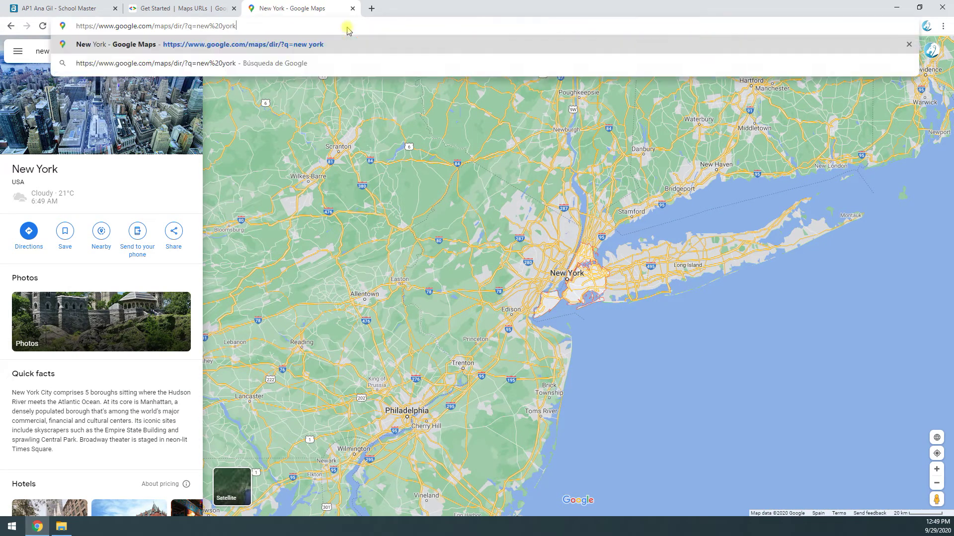
{"action": "left_click", "coordinate": [197, 27], "text": "shift"}
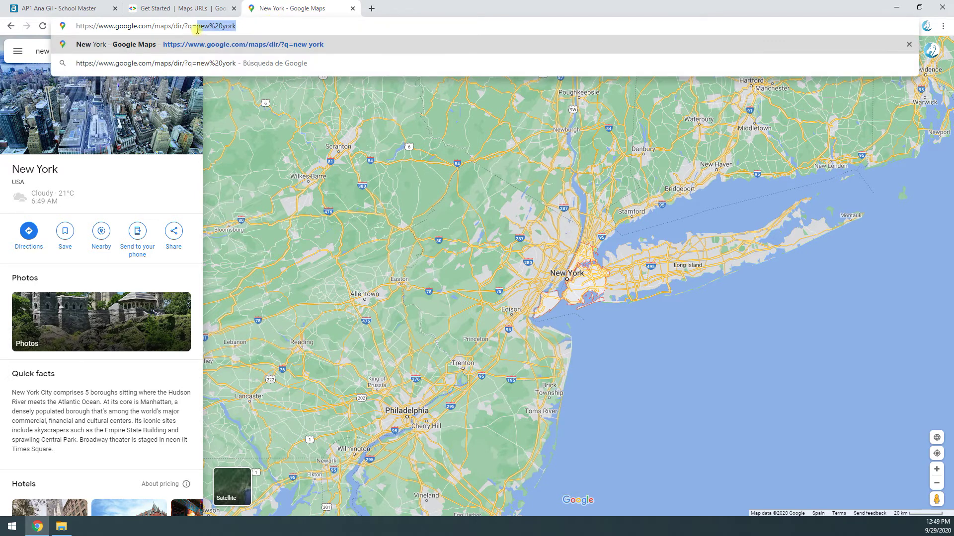
{"action": "type", "text": "bangalore"}
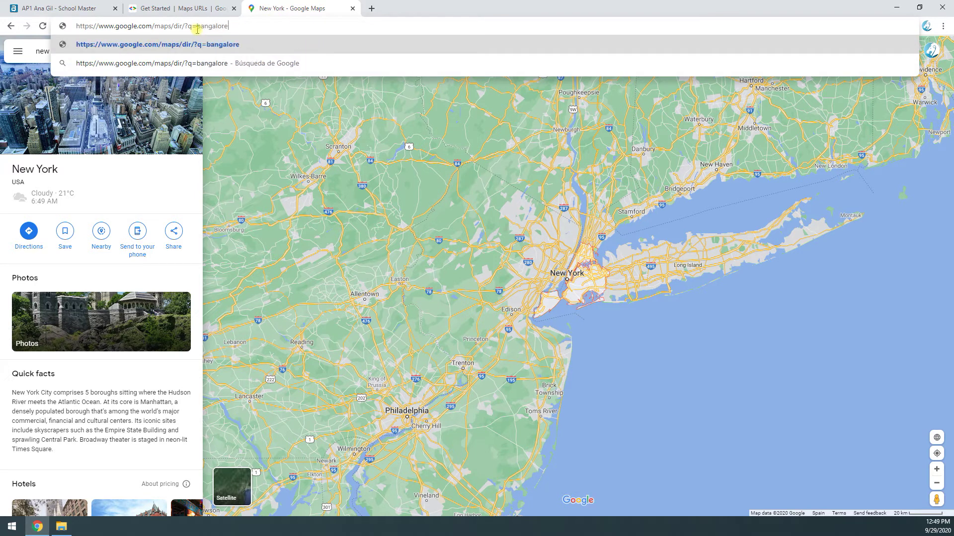
{"action": "type", "text": ", india"}
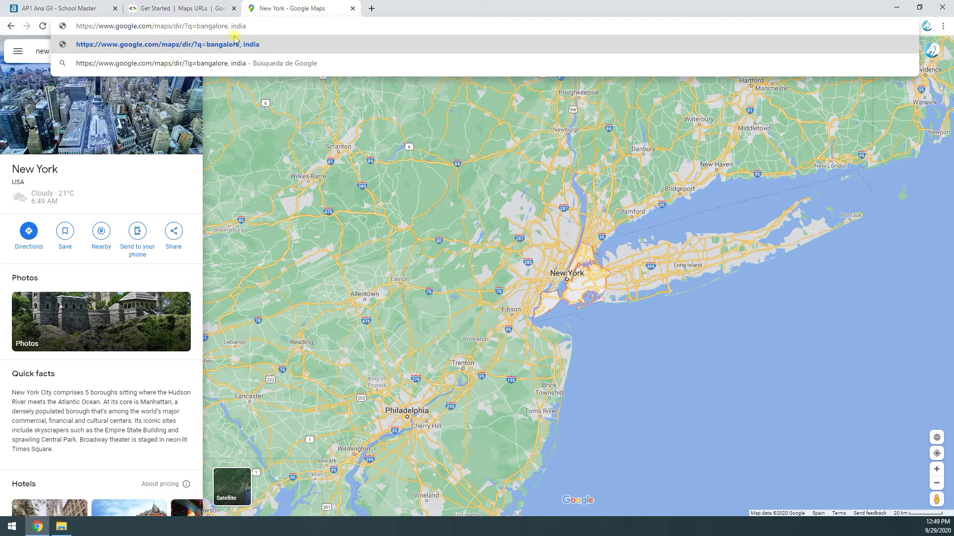
{"action": "key", "text": "Return"}
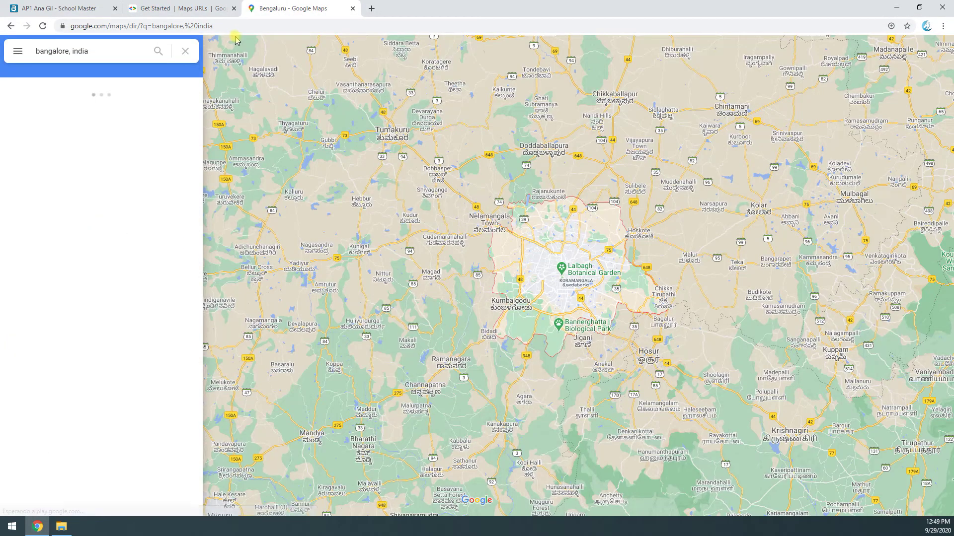
{"action": "scroll", "coordinate": [581, 281], "scroll_direction": "down", "scroll_amount": 5}
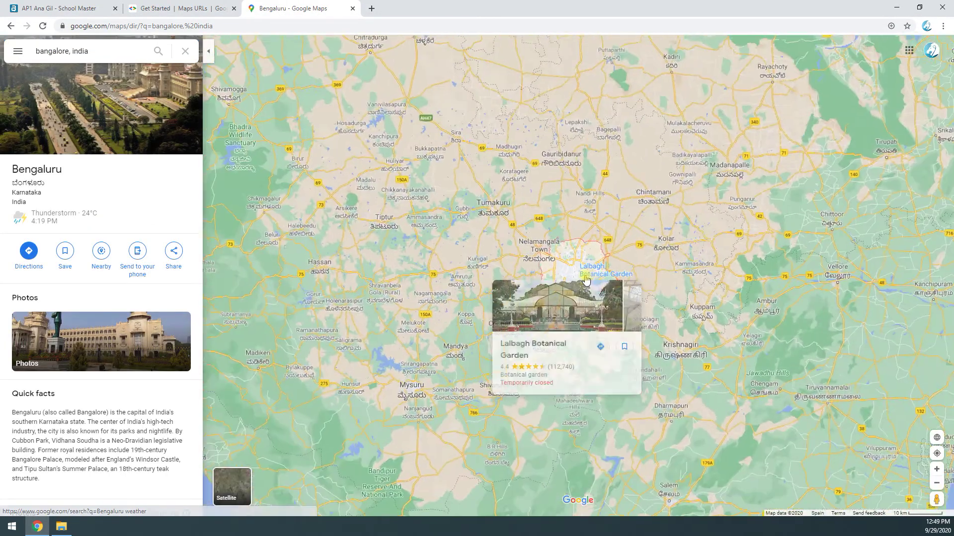
{"action": "scroll", "coordinate": [586, 279], "scroll_direction": "up", "scroll_amount": 5}
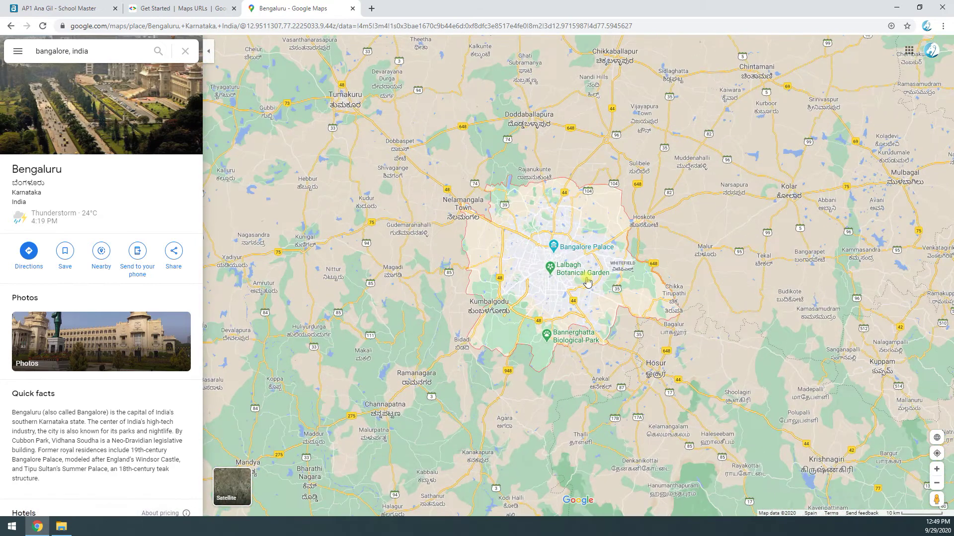
- Reload the Google Maps URL with its q parameter set to "madrid" and view the surrounding area
{"action": "left_click", "coordinate": [144, 26]}
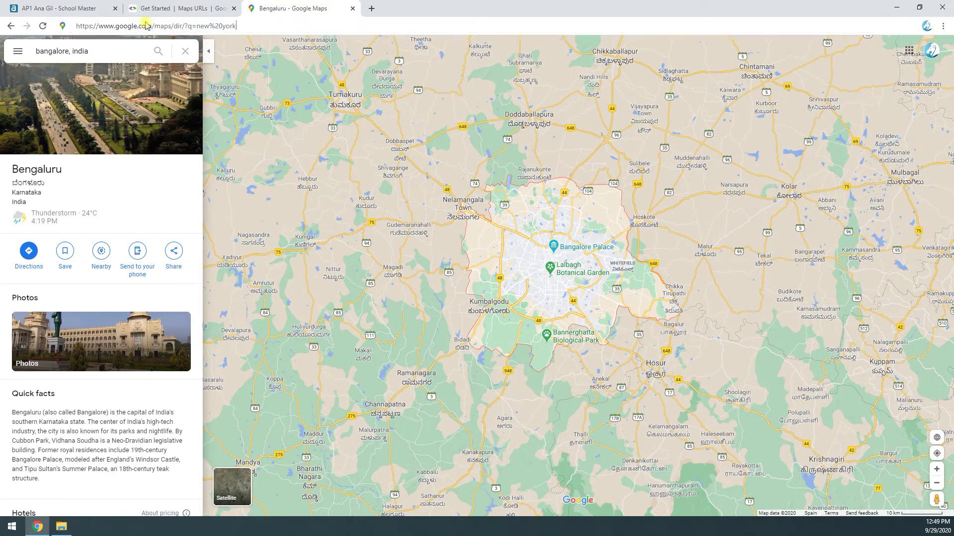
{"action": "type", "text": "https://www.google.com/maps/dir/?q=new%20york"}
{"action": "left_click_drag", "start_coordinate": [198, 25], "coordinate": [314, 20]}
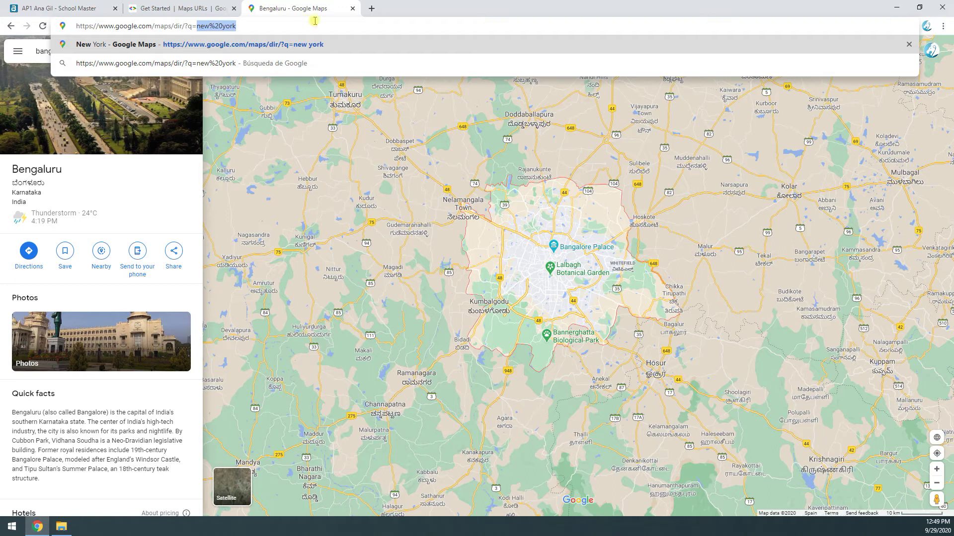
{"action": "type", "text": "madrid"}
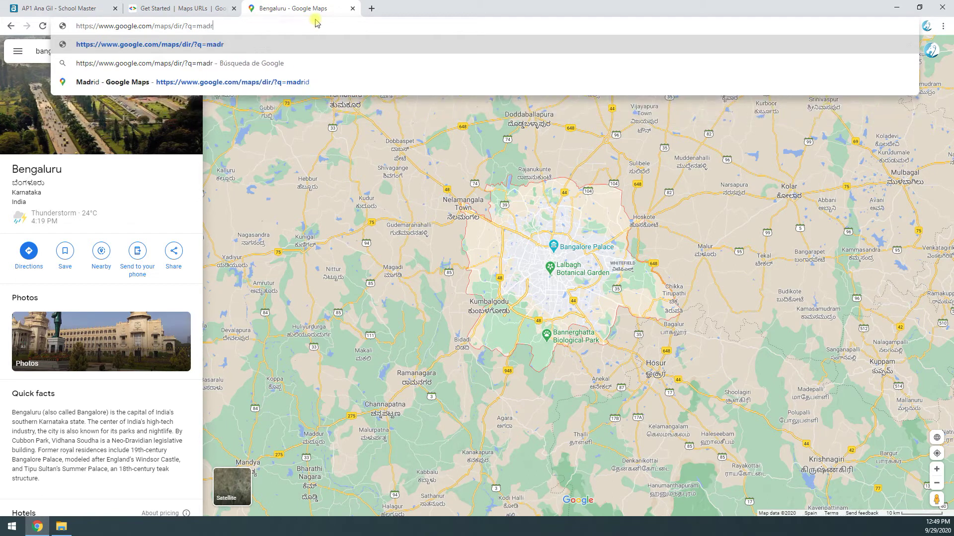
{"action": "key", "text": "Return"}
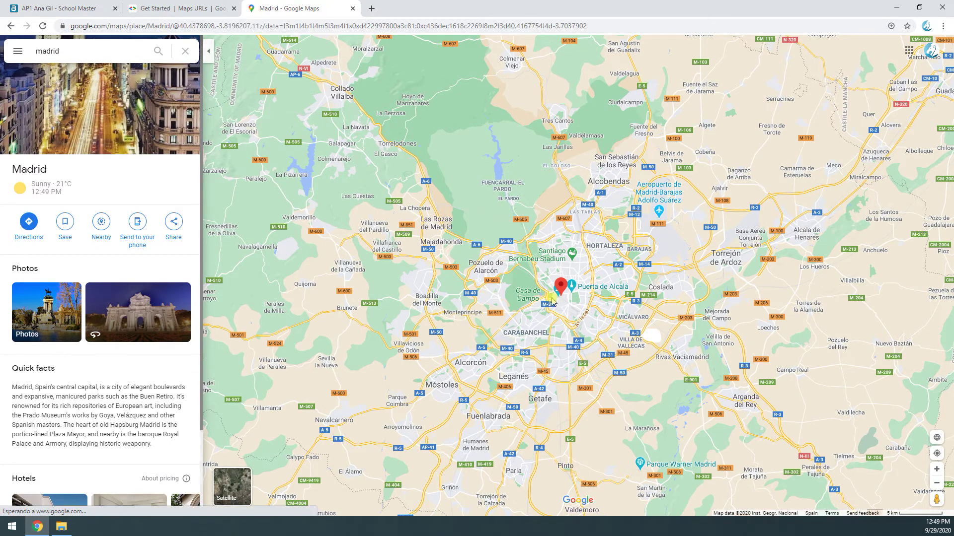
{"action": "scroll", "coordinate": [551, 293], "scroll_direction": "down", "scroll_amount": 2}
{"action": "scroll", "coordinate": [551, 300], "scroll_direction": "down", "scroll_amount": 3}
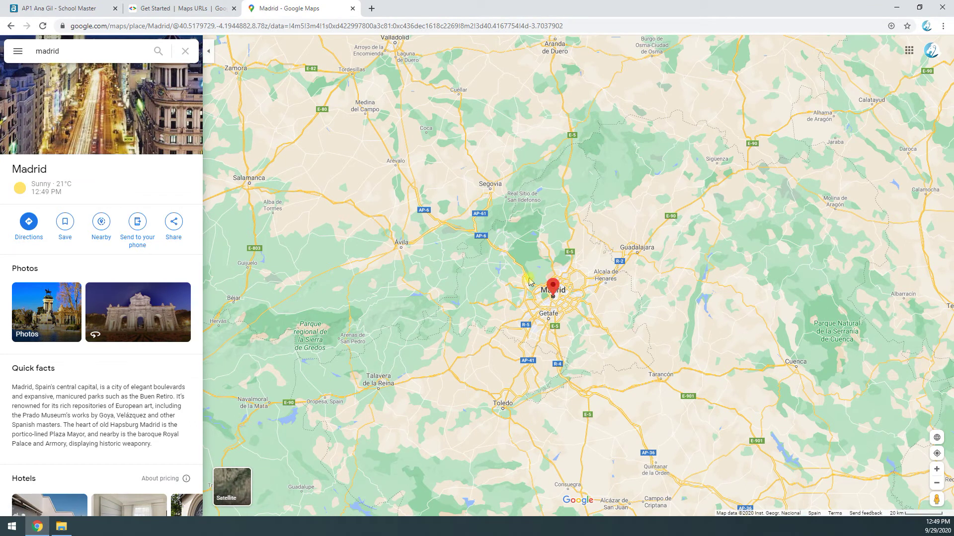
- Close the map and Maps documentation pages, and filter the School Master process classes by the name 4.02
{"action": "left_click", "coordinate": [351, 8]}
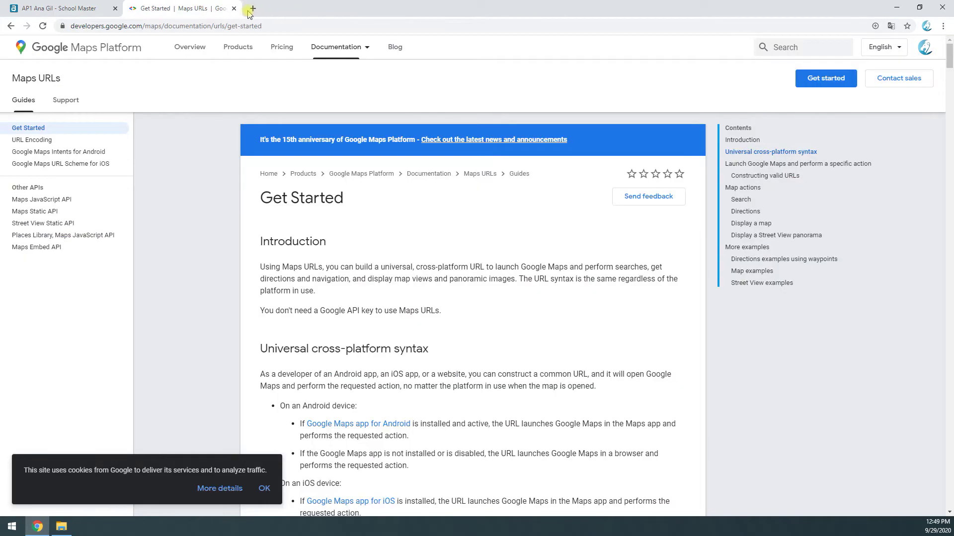
{"action": "left_click", "coordinate": [234, 9]}
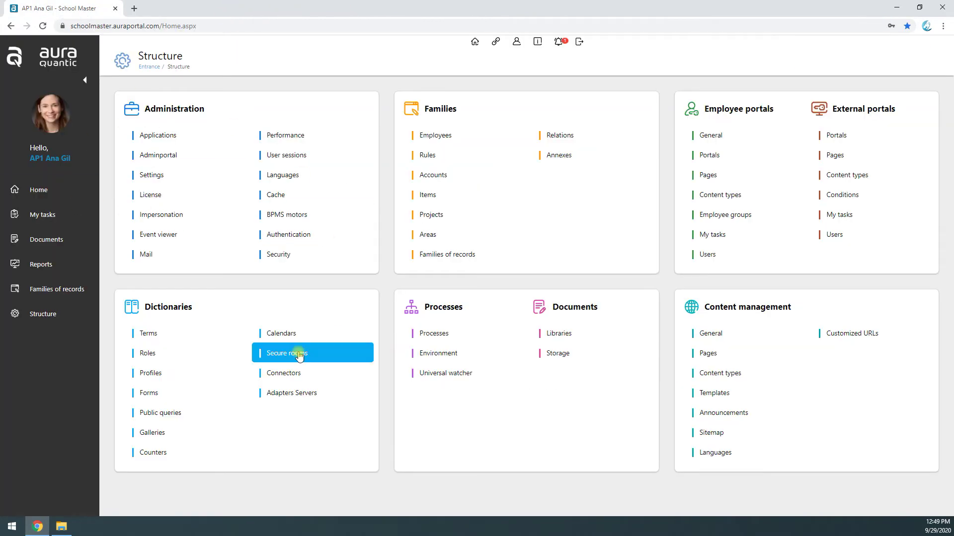
{"action": "left_click", "coordinate": [448, 342]}
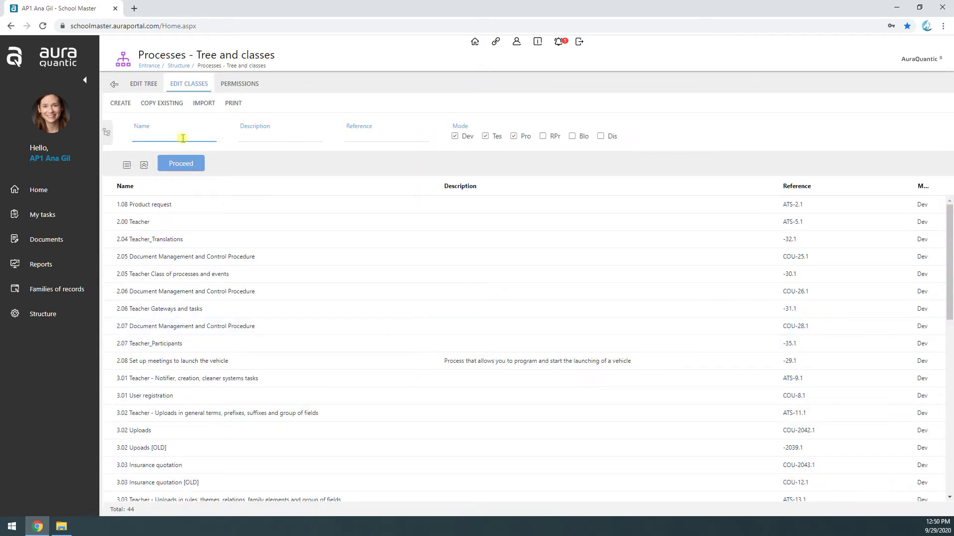
{"action": "key", "text": "Return"}
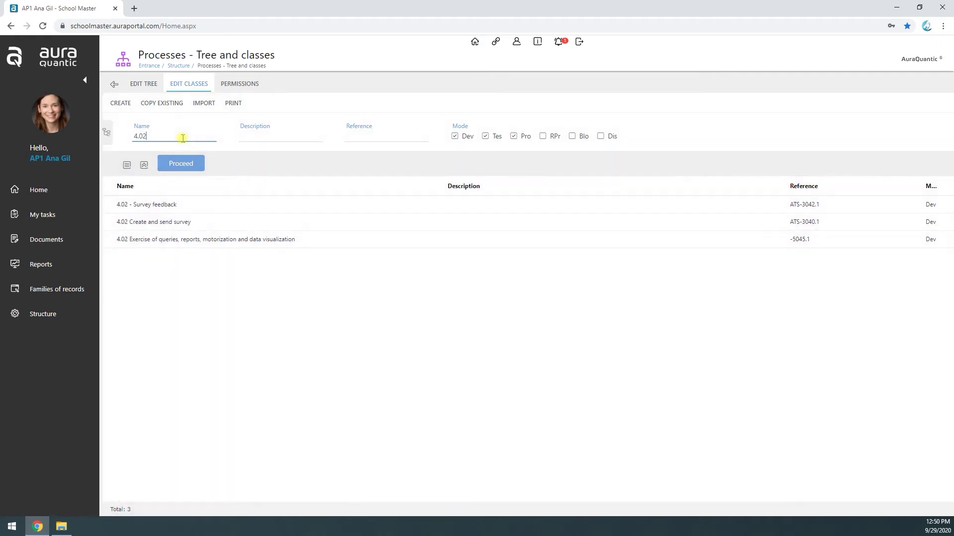
- Open the 4.02 - Survey feedback process class and the default dynamic form of its Survey feedback start event
{"action": "left_click", "coordinate": [167, 209]}
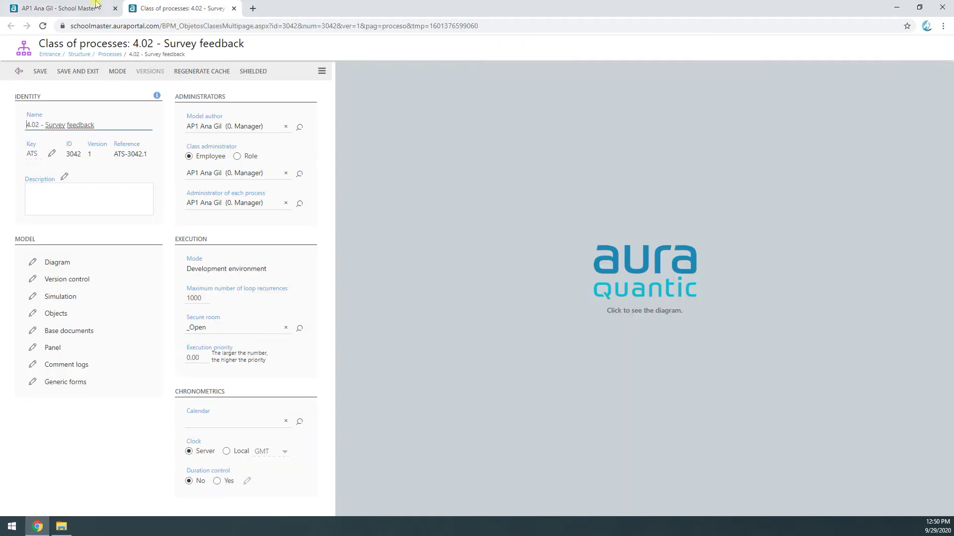
{"action": "left_click", "coordinate": [623, 260]}
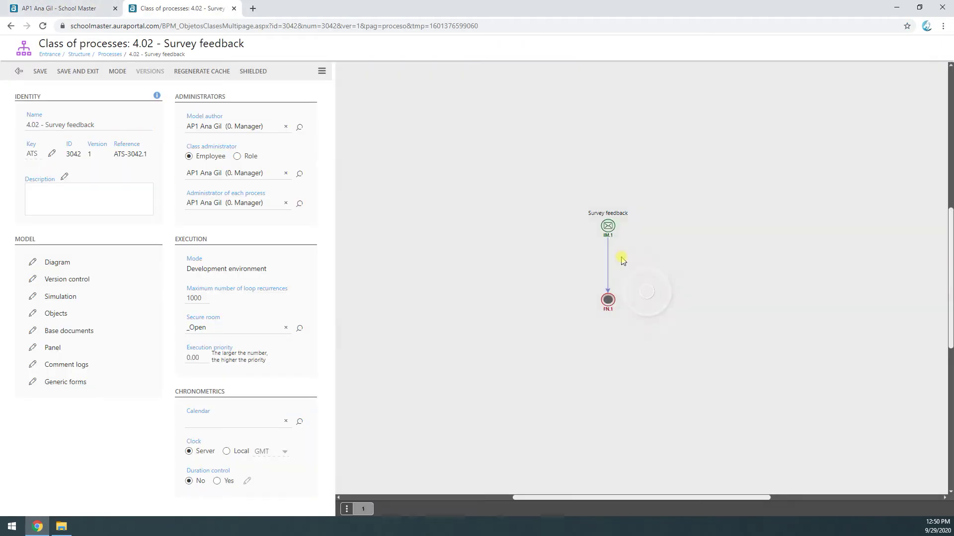
{"action": "left_click", "coordinate": [608, 228]}
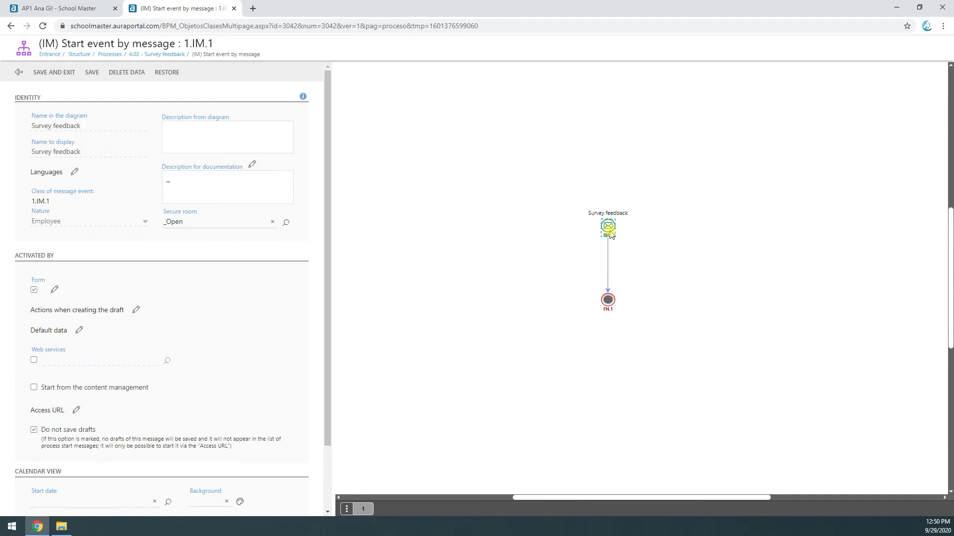
{"action": "left_click", "coordinate": [55, 290]}
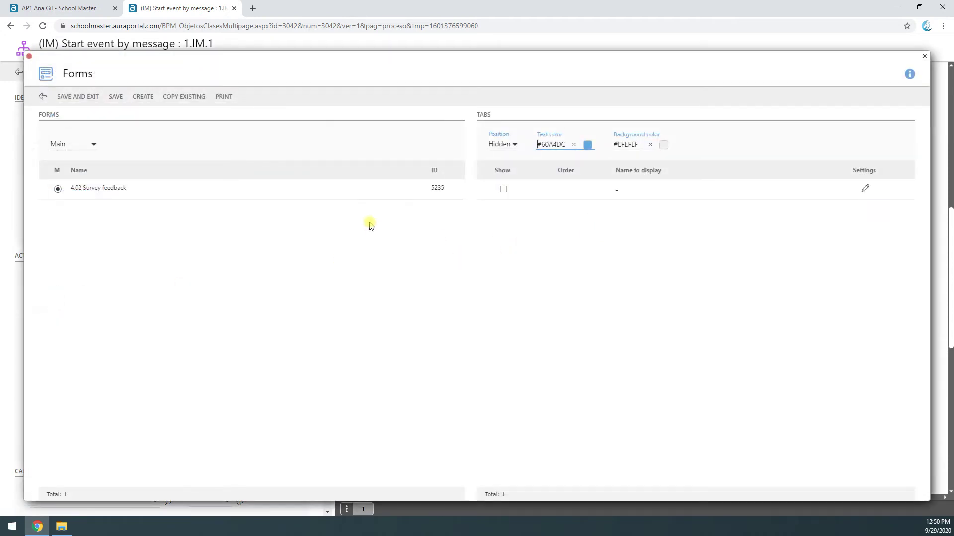
{"action": "double_click", "coordinate": [362, 197]}
{"action": "left_click", "coordinate": [358, 334]}
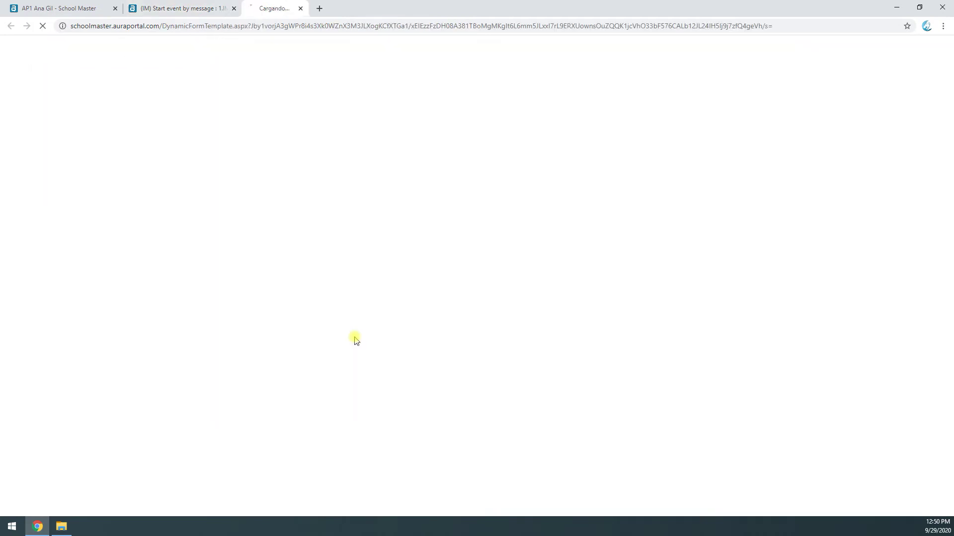
- Examine the Name and One line text fields on the 4.02 Survey feedback message form
{"action": "left_click", "coordinate": [267, 215]}
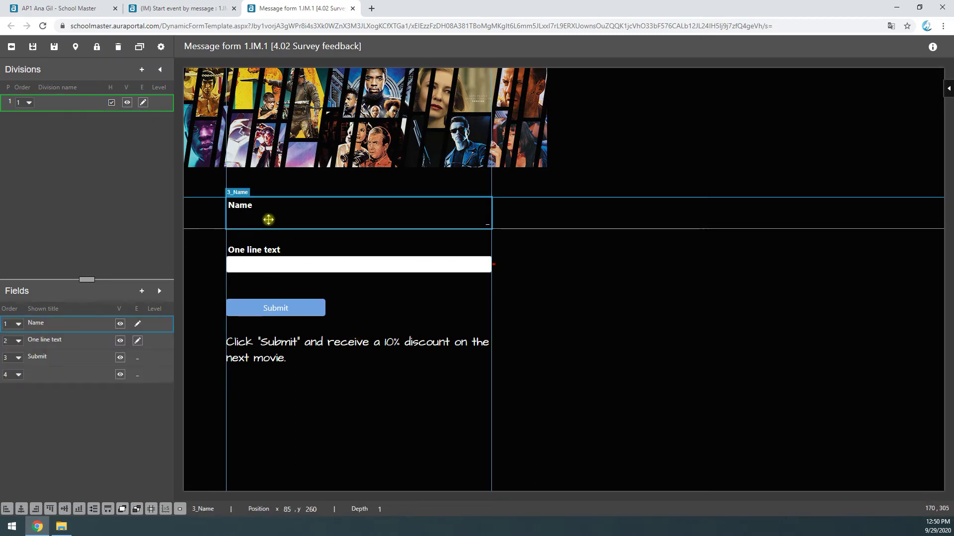
{"action": "left_click", "coordinate": [292, 264]}
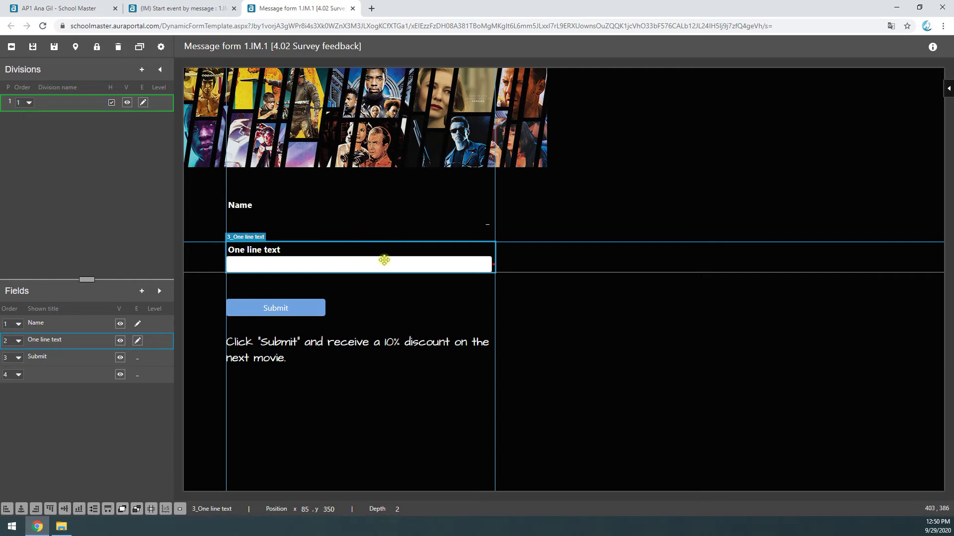
{"action": "left_click", "coordinate": [465, 223]}
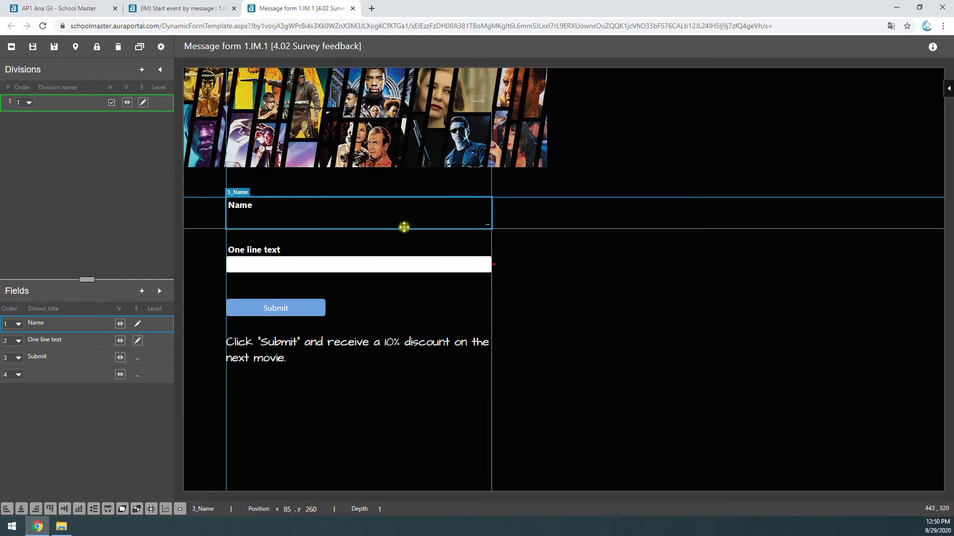
{"action": "left_click", "coordinate": [318, 264]}
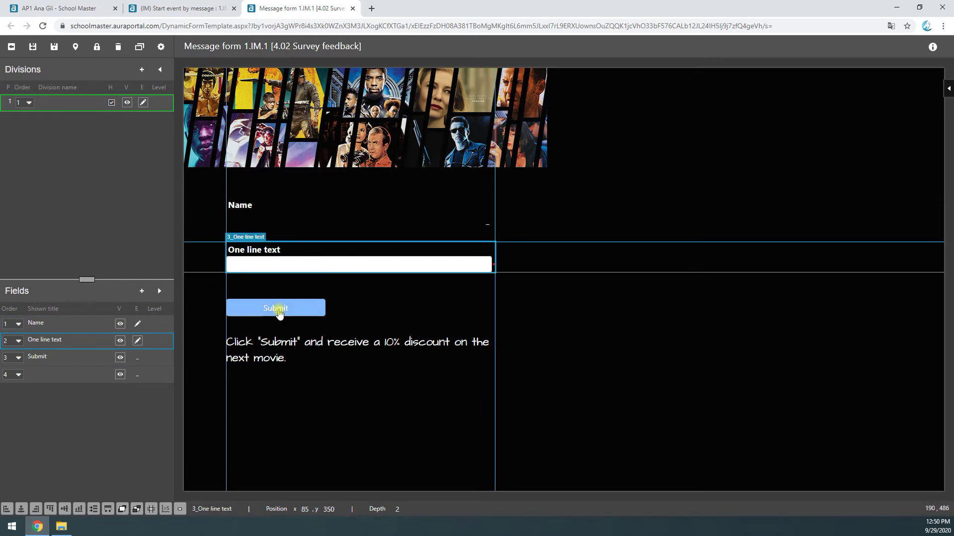
- Return to the process class list and open the 4.02 Send survey start event of 4.02 Create and send survey
{"action": "left_click", "coordinate": [189, 5]}
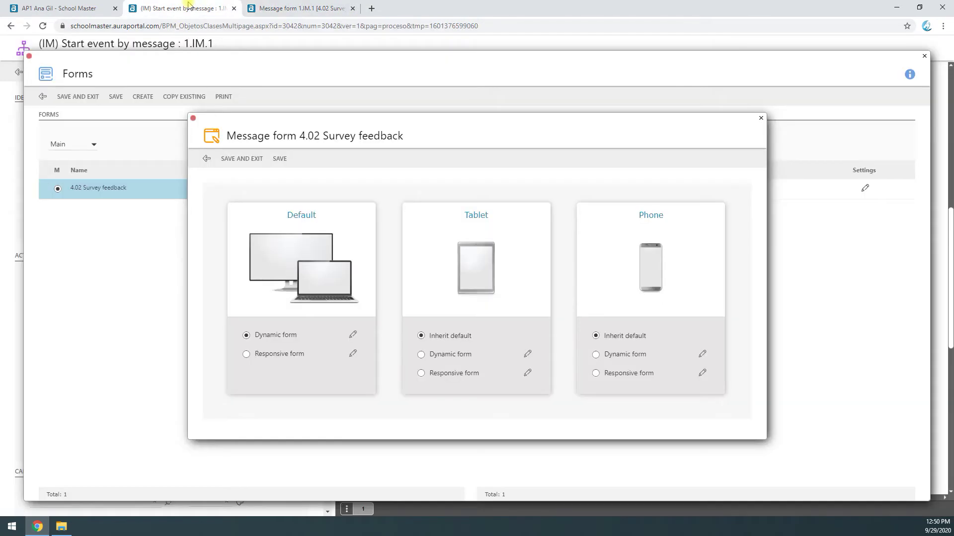
{"action": "double_click", "coordinate": [192, 121]}
{"action": "left_click", "coordinate": [82, 6]}
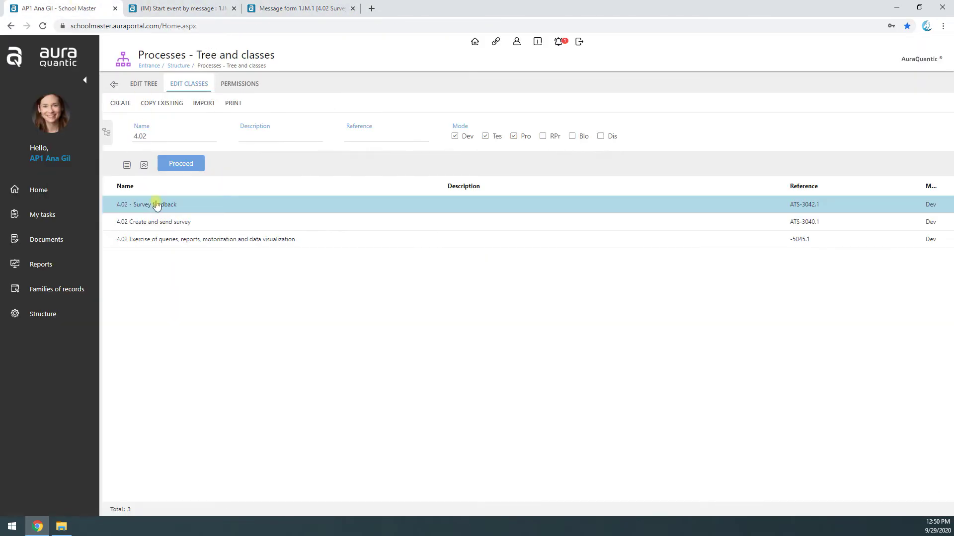
{"action": "double_click", "coordinate": [148, 228]}
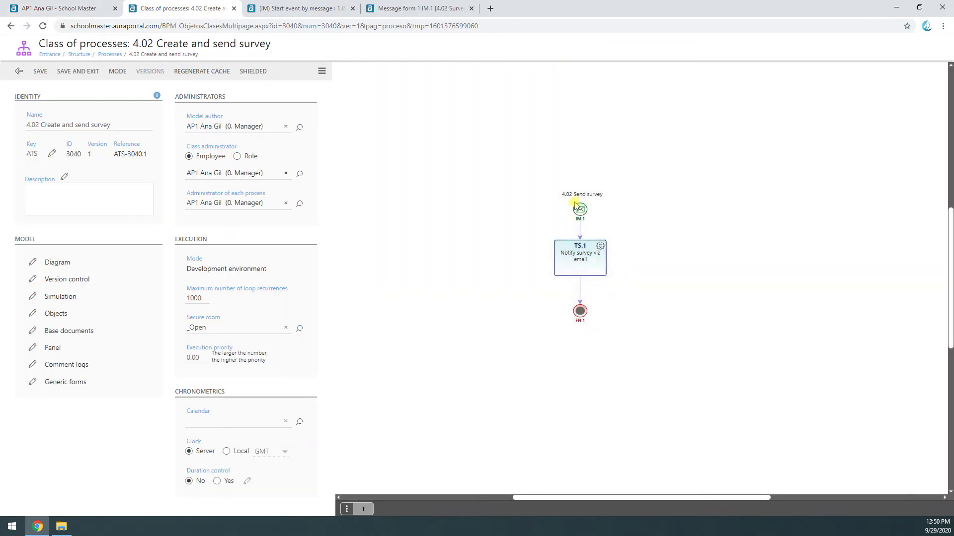
{"action": "left_click", "coordinate": [580, 213]}
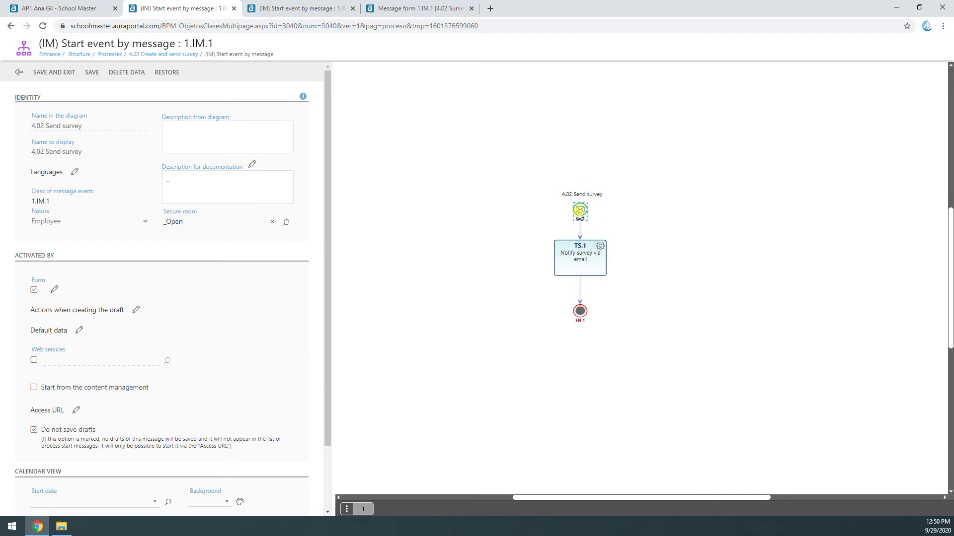
- Open the text content editor of the Notify survey via email system task
{"action": "left_click", "coordinate": [580, 258]}
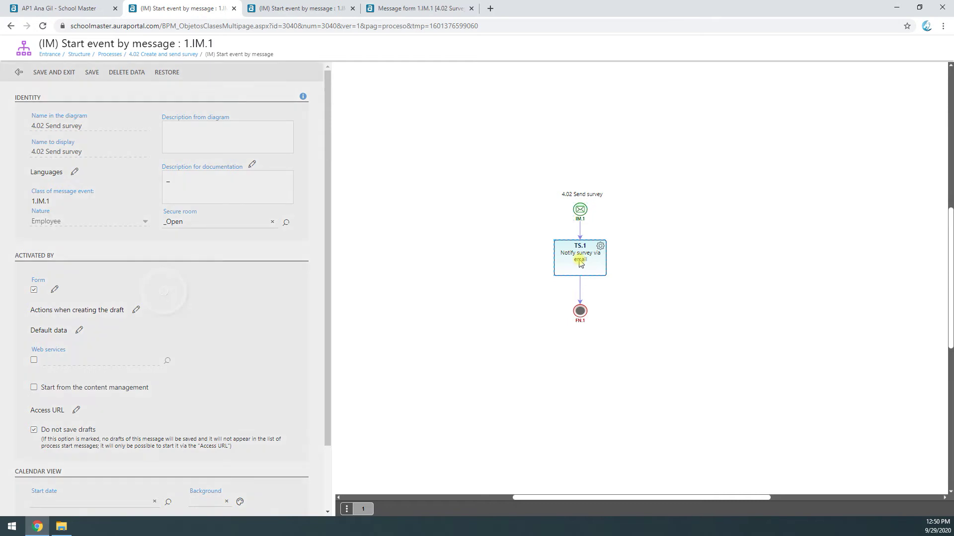
{"action": "scroll", "coordinate": [293, 438], "scroll_direction": "down", "scroll_amount": 3}
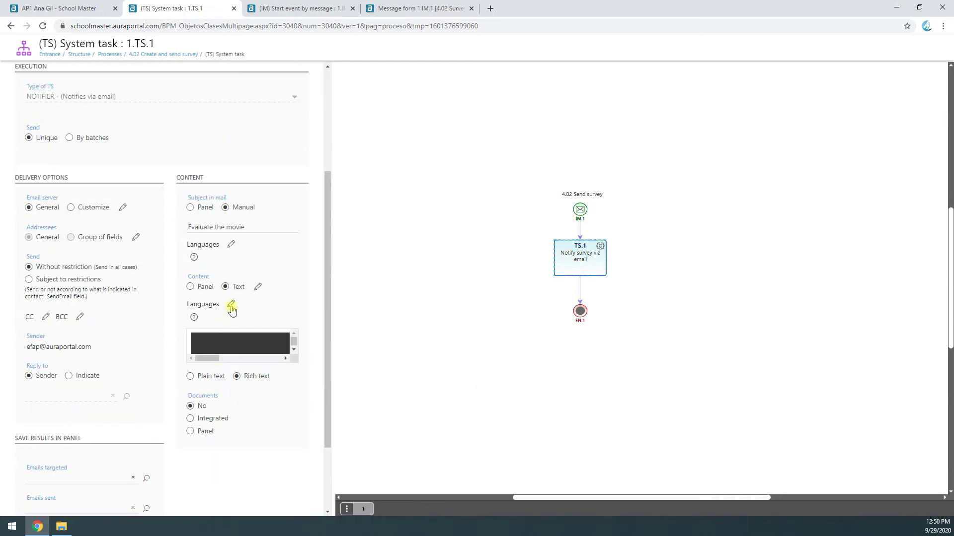
{"action": "left_click", "coordinate": [255, 287]}
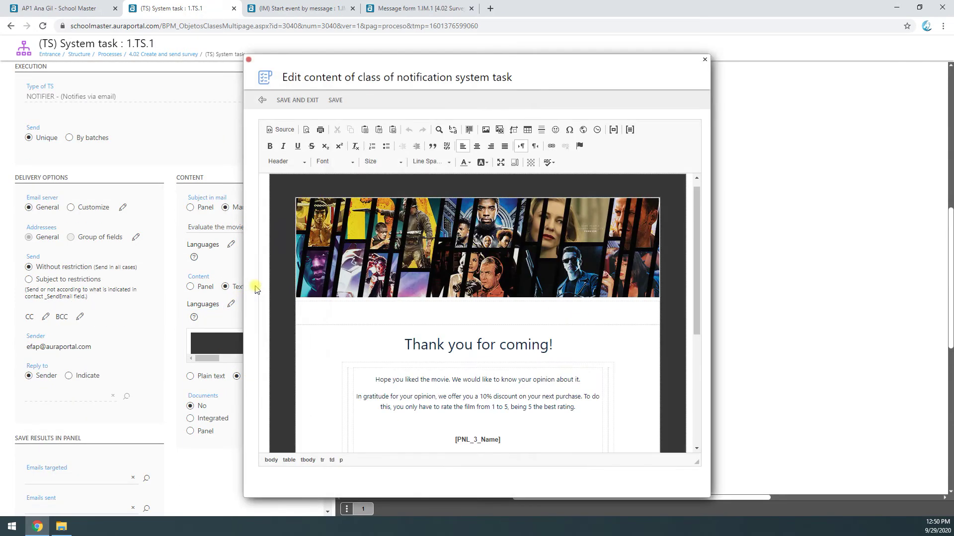
- Examine the notification email's body, including the [PNL_3_Name] field reference and the rating images 1 to 5
{"action": "scroll", "coordinate": [455, 375], "scroll_direction": "down", "scroll_amount": 3}
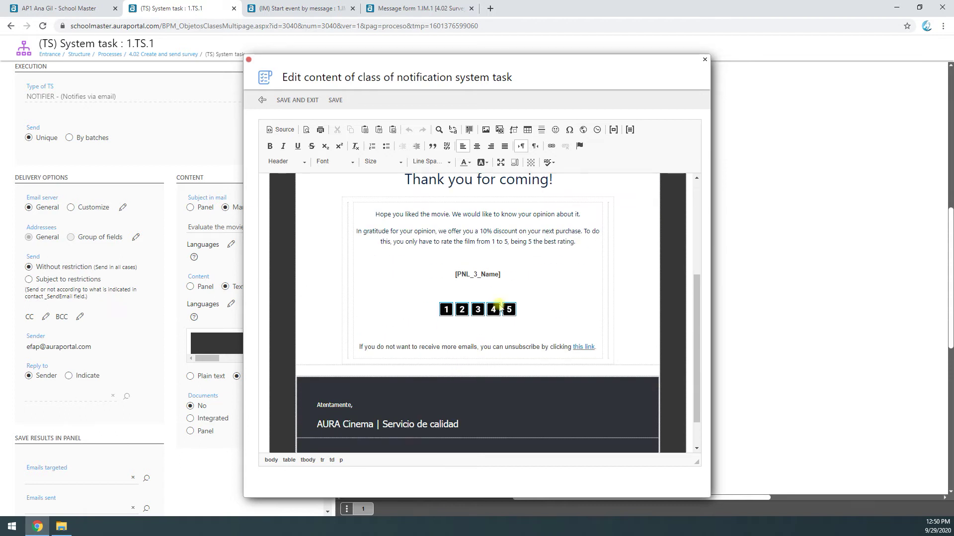
{"action": "scroll", "coordinate": [508, 312], "scroll_direction": "up", "scroll_amount": 3}
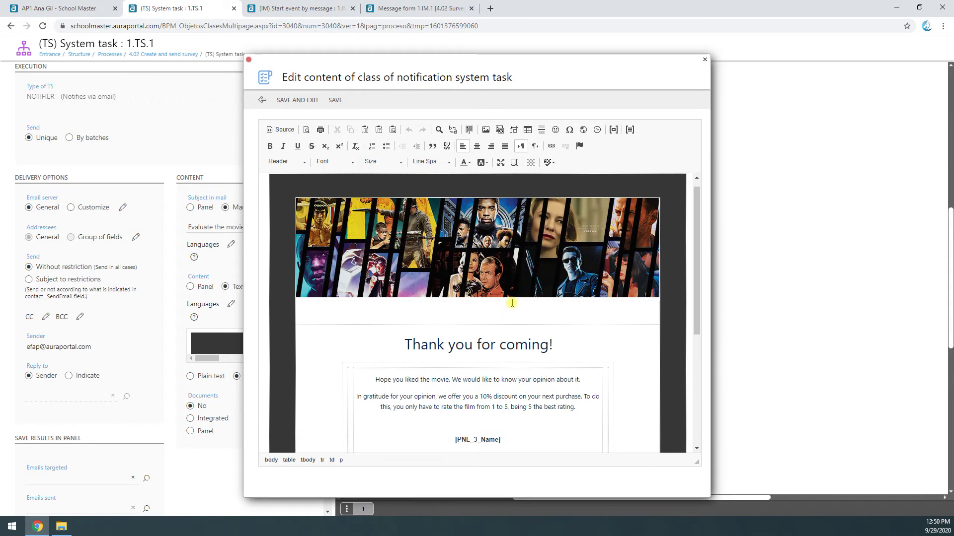
{"action": "scroll", "coordinate": [510, 347], "scroll_direction": "down", "scroll_amount": 2}
{"action": "left_click", "coordinate": [428, 368]}
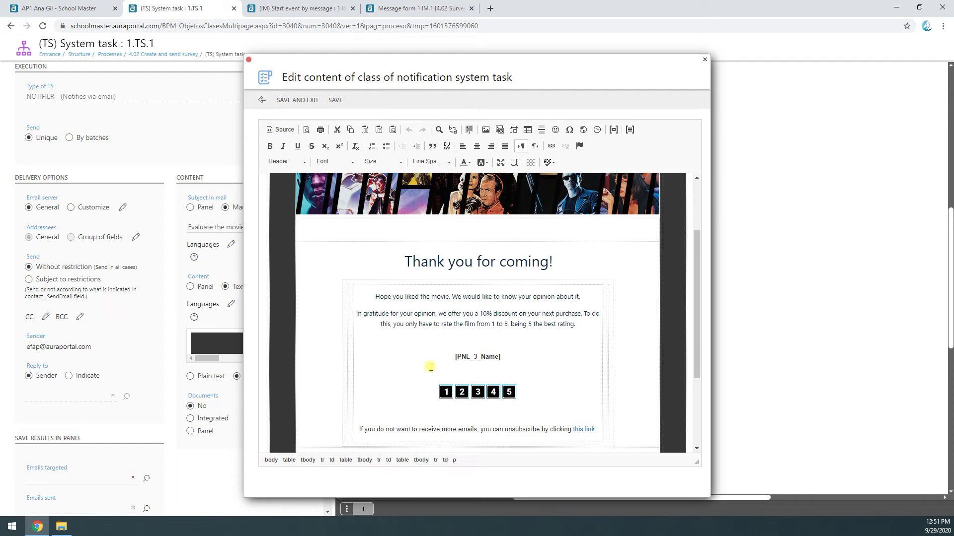
{"action": "left_click_drag", "start_coordinate": [509, 358], "coordinate": [446, 358]}
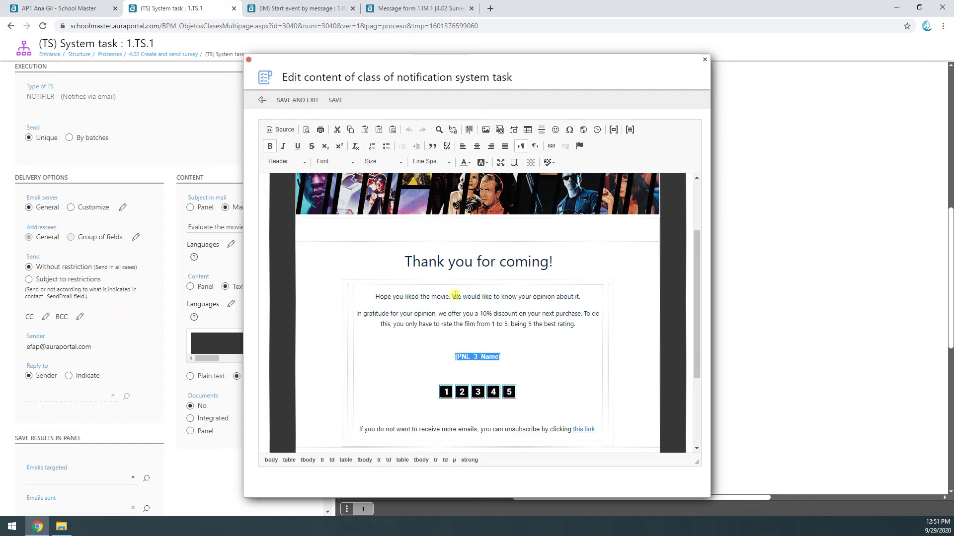
{"action": "left_click", "coordinate": [478, 393]}
{"action": "left_click", "coordinate": [477, 373]}
- Check the Name and One line text fields on the survey feedback form and return to the notification email content
{"action": "left_click_drag", "start_coordinate": [555, 59], "coordinate": [450, 60]}
{"action": "left_click", "coordinate": [426, 6]}
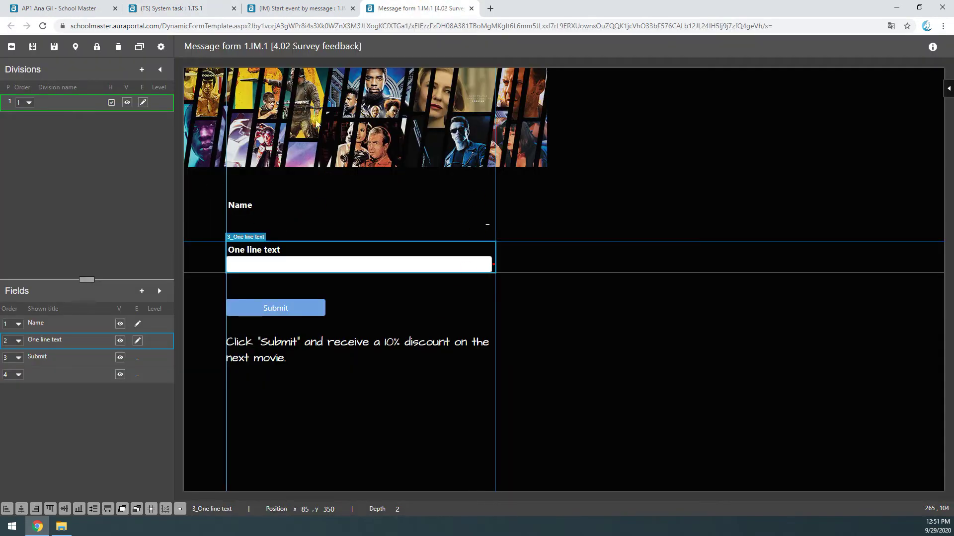
{"action": "left_click", "coordinate": [268, 226]}
{"action": "left_click", "coordinate": [278, 262]}
{"action": "left_click", "coordinate": [323, 8]}
{"action": "left_click", "coordinate": [196, 8]}
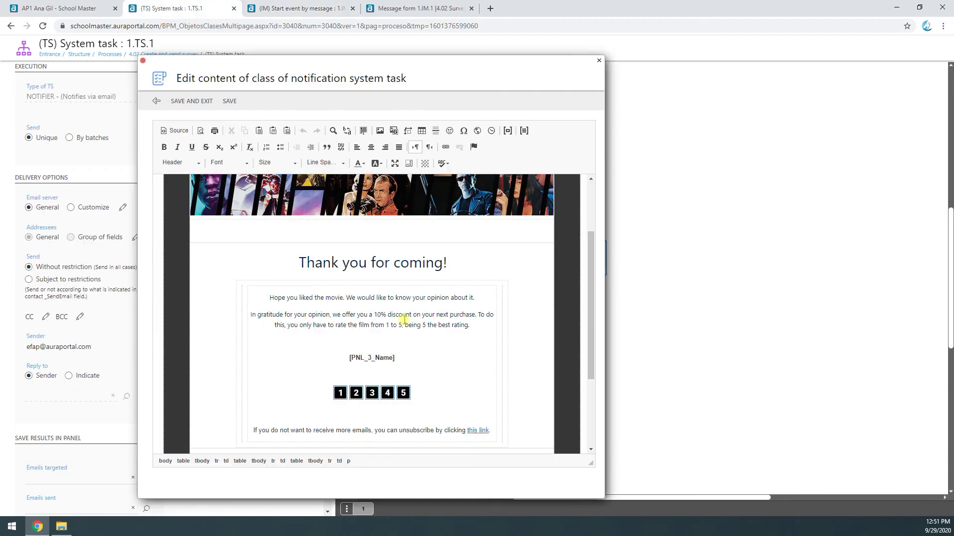
- Open the link properties of the rating 1 image in the notification email
{"action": "scroll", "coordinate": [339, 327], "scroll_direction": "down", "scroll_amount": 3}
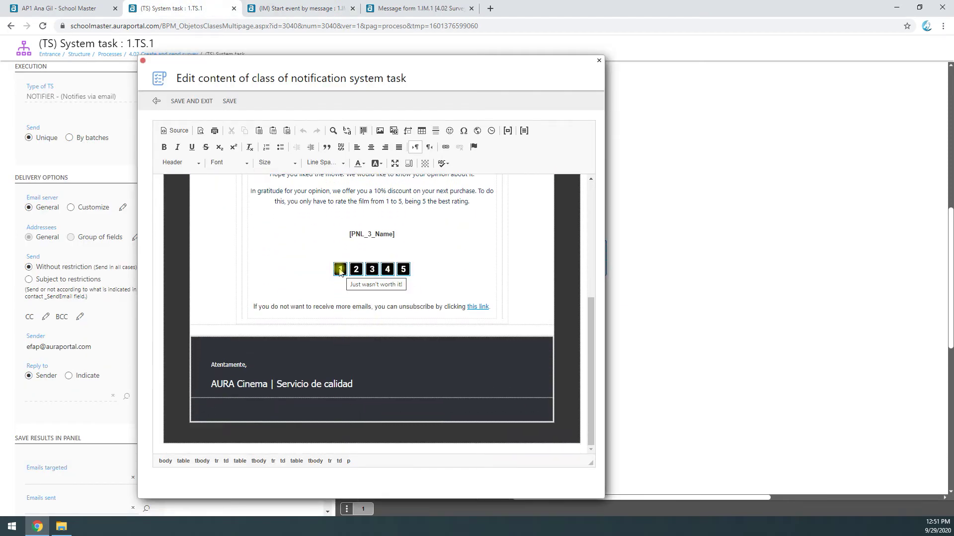
{"action": "double_click", "coordinate": [340, 269]}
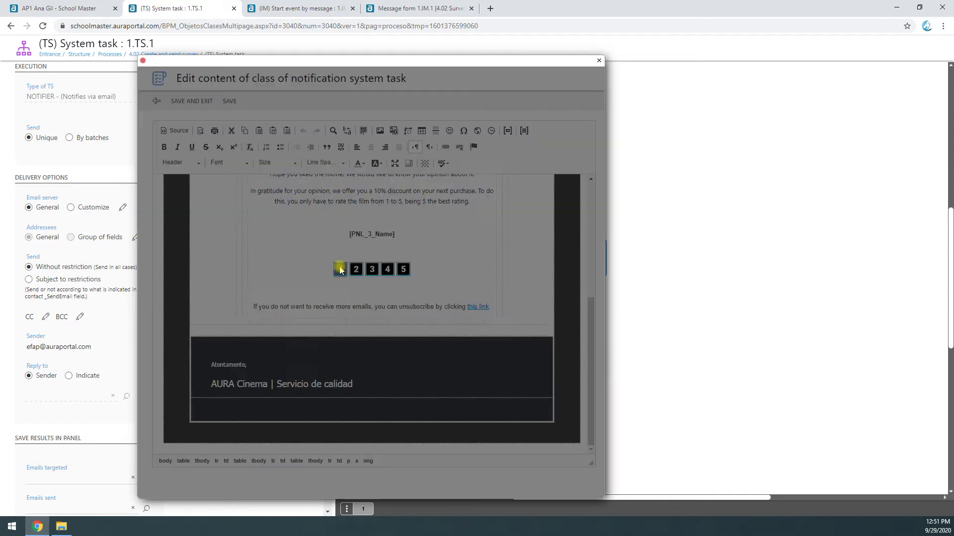
{"action": "left_click", "coordinate": [327, 171]}
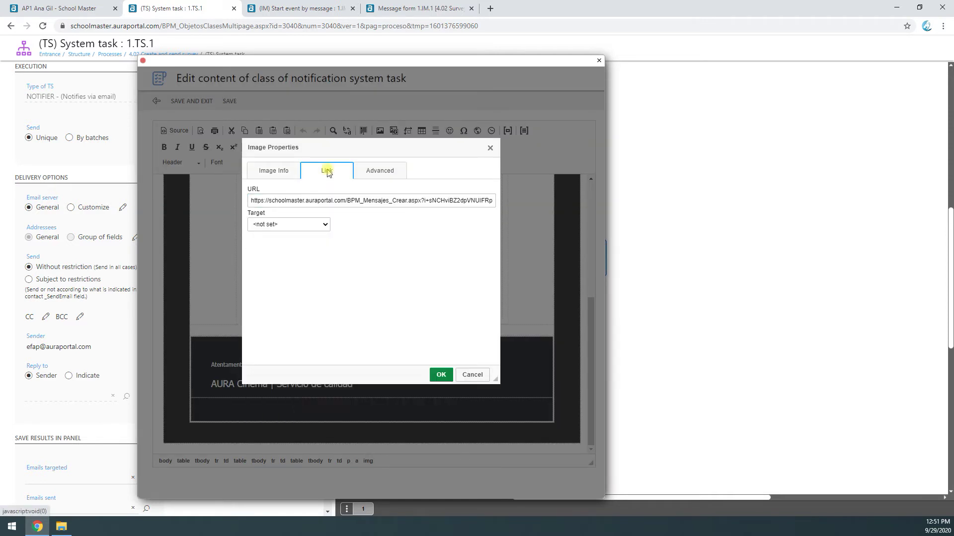
- Select the rating 1 image's link URL and bring its closing section with the Datos parameter into view
{"action": "left_click_drag", "start_coordinate": [488, 200], "coordinate": [204, 228]}
{"action": "left_click", "coordinate": [493, 200]}
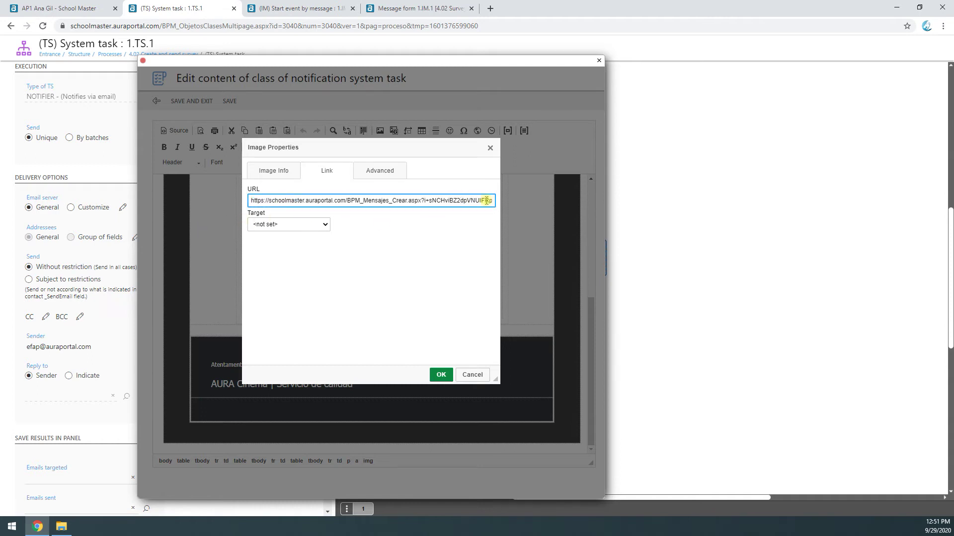
{"action": "left_click_drag", "start_coordinate": [486, 201], "coordinate": [256, 213]}
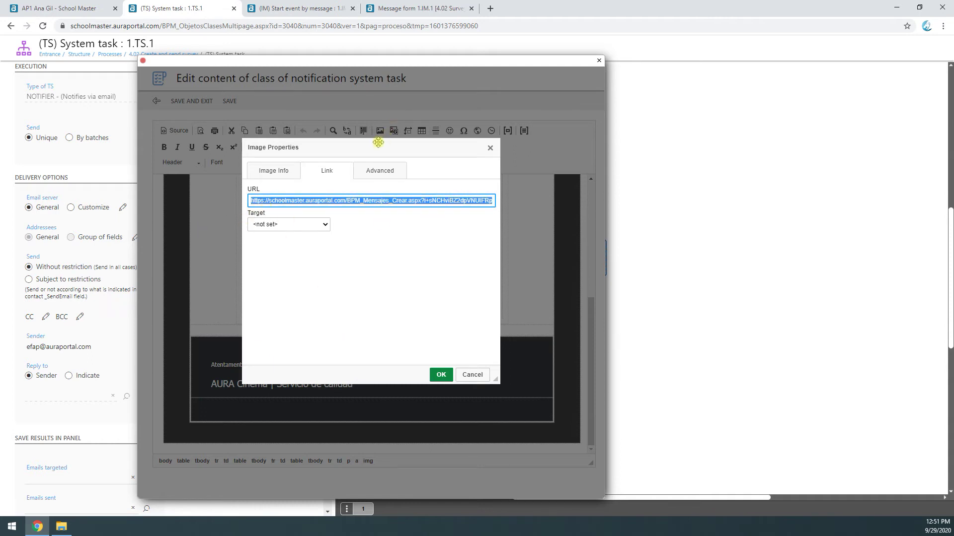
{"action": "left_click_drag", "start_coordinate": [378, 142], "coordinate": [482, 124]}
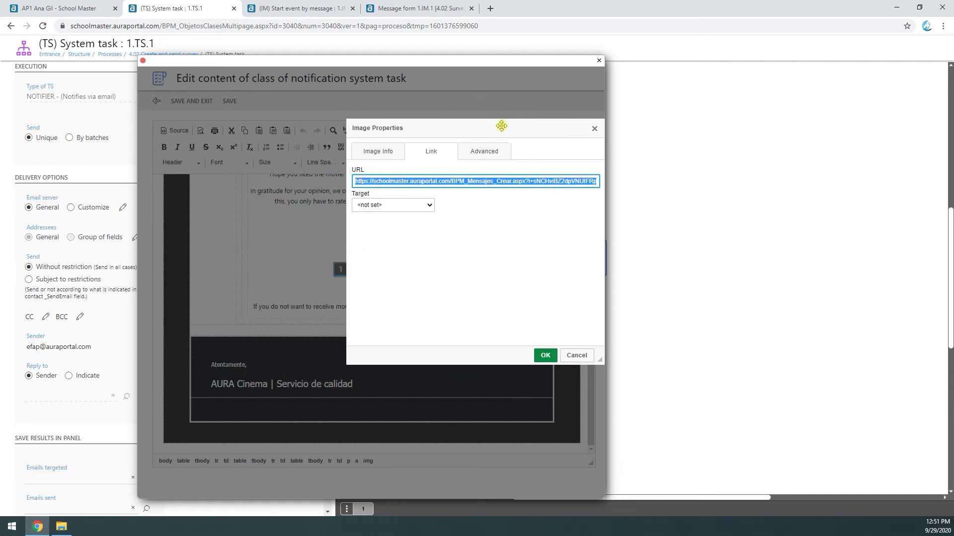
{"action": "left_click_drag", "start_coordinate": [498, 128], "coordinate": [407, 148]}
{"action": "left_click_drag", "start_coordinate": [485, 202], "coordinate": [549, 203]}
{"action": "left_click", "coordinate": [427, 204]}
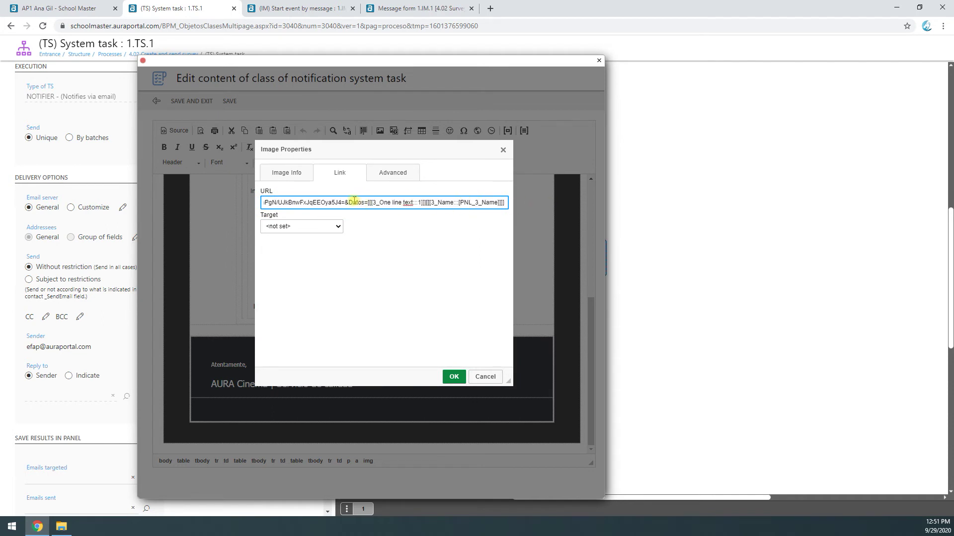
- Examine the &Datos= parameter in the link URL and the bracketed blocks for One line text and Name
{"action": "left_click_drag", "start_coordinate": [346, 202], "coordinate": [357, 202]}
{"action": "left_click", "coordinate": [379, 202]}
{"action": "left_click_drag", "start_coordinate": [369, 203], "coordinate": [427, 208]}
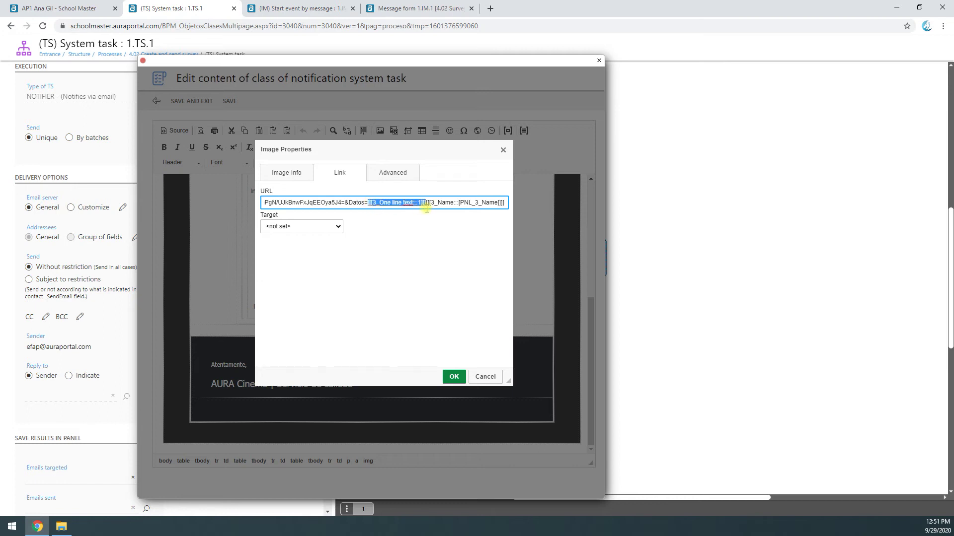
{"action": "left_click", "coordinate": [429, 202]}
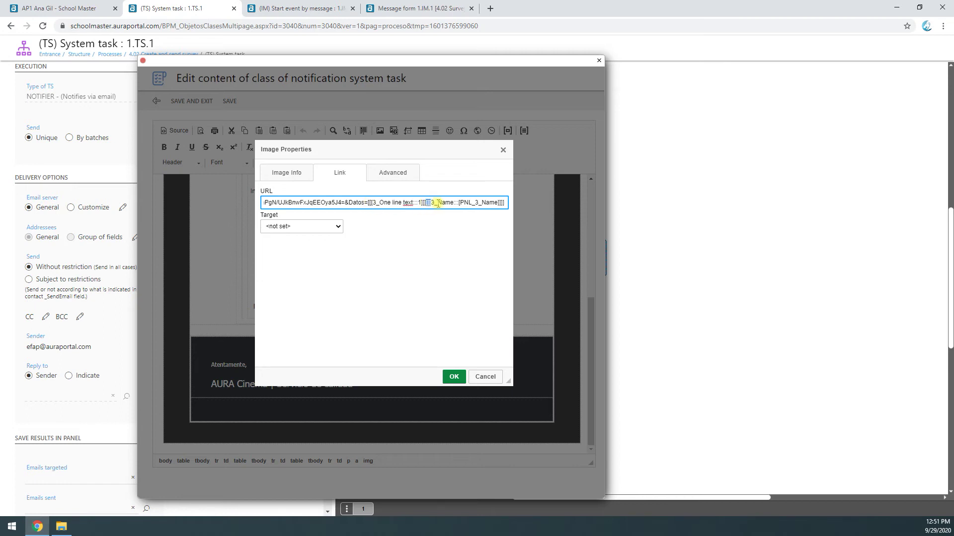
{"action": "left_click_drag", "start_coordinate": [438, 203], "coordinate": [526, 192]}
{"action": "left_click", "coordinate": [446, 204]}
- Inspect how the link URL pairs 3_One line text with 1 and 3_Name with [PNL_3_Name]
{"action": "left_click_drag", "start_coordinate": [373, 203], "coordinate": [410, 202]}
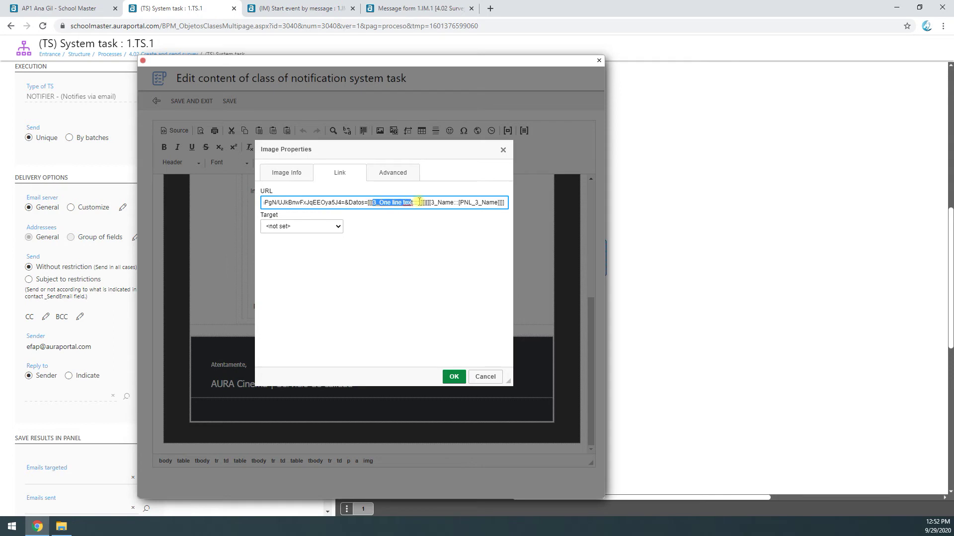
{"action": "left_click", "coordinate": [420, 202]}
{"action": "left_click_drag", "start_coordinate": [420, 203], "coordinate": [418, 203]}
{"action": "left_click_drag", "start_coordinate": [412, 203], "coordinate": [372, 204]}
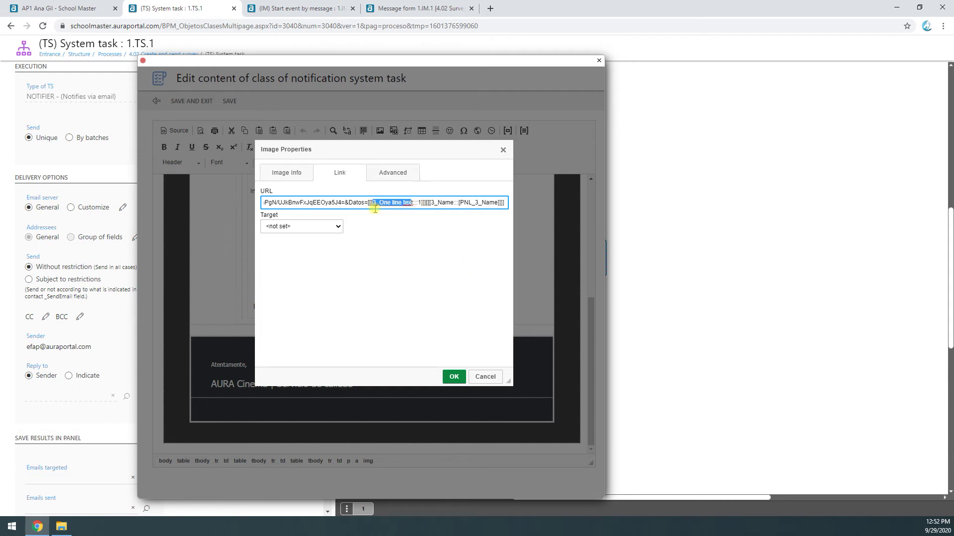
{"action": "left_click", "coordinate": [430, 203]}
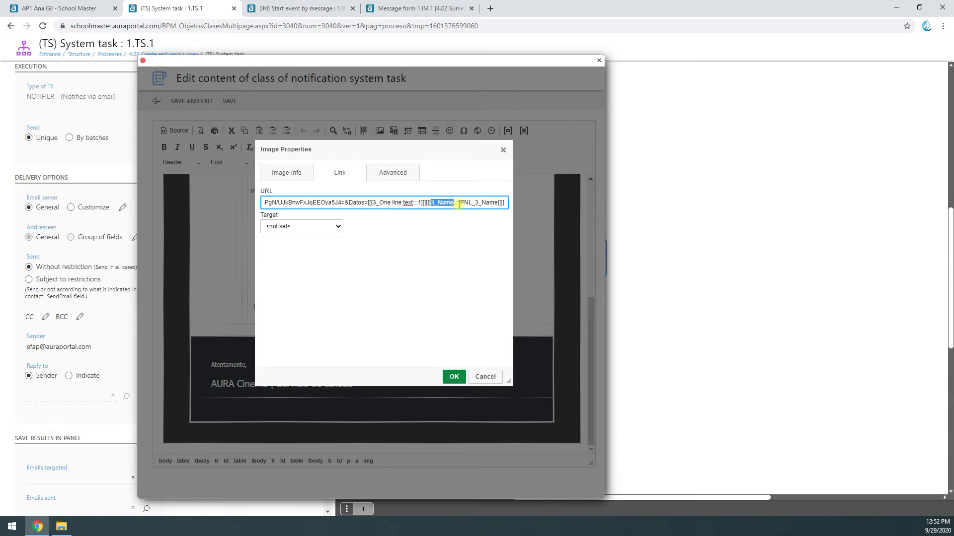
{"action": "left_click_drag", "start_coordinate": [457, 203], "coordinate": [498, 208]}
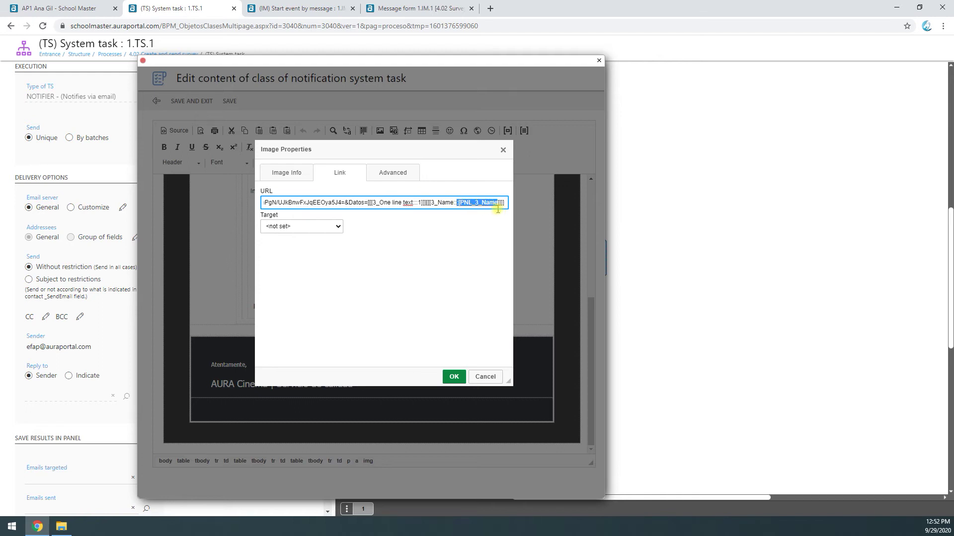
- Examine the 3_Name field and its [PNL_3_Name] value in the rating 1 link URL and close the image properties
{"action": "left_click", "coordinate": [481, 203]}
{"action": "left_click_drag", "start_coordinate": [458, 203], "coordinate": [440, 205]}
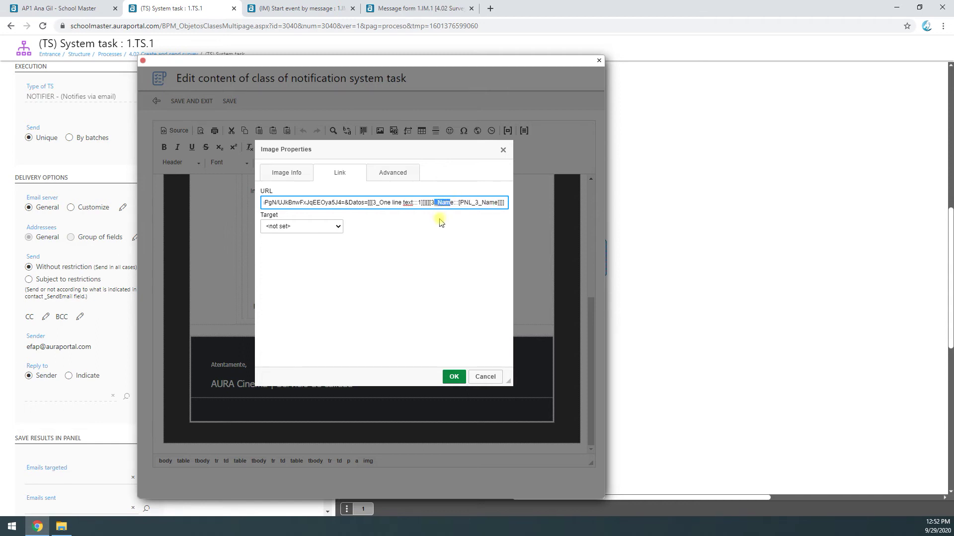
{"action": "left_click", "coordinate": [503, 150]}
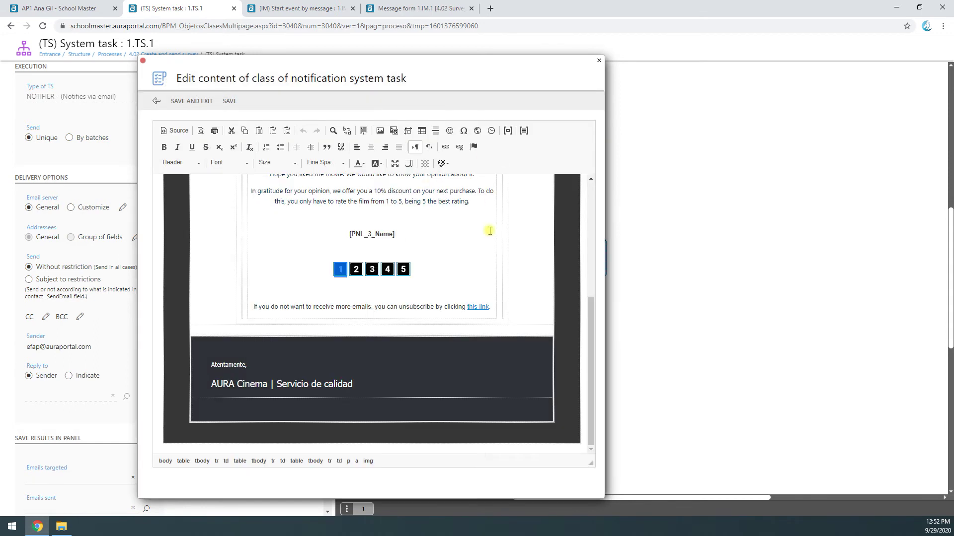
- Inspect the One line text rating value in the rating 5 image's link URL and close the image properties
{"action": "double_click", "coordinate": [405, 270]}
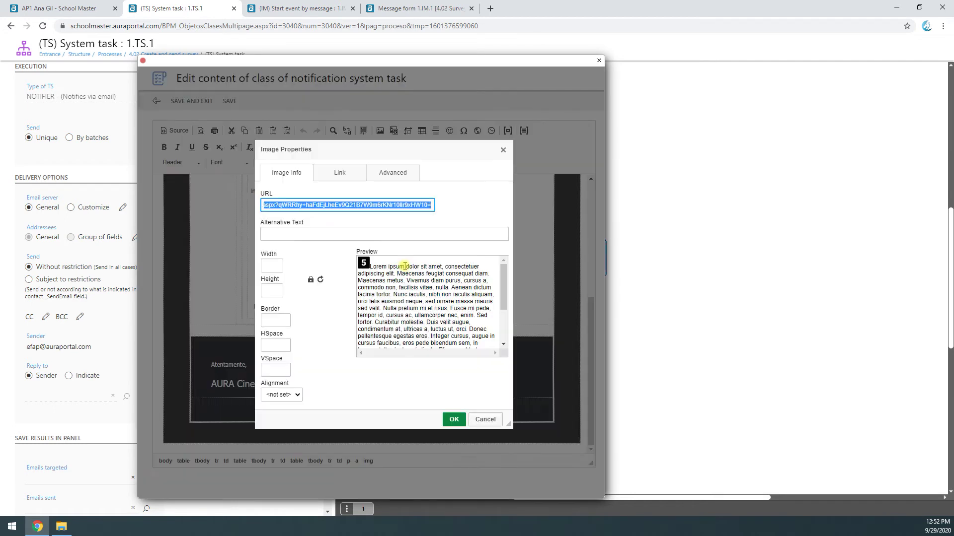
{"action": "left_click", "coordinate": [348, 174]}
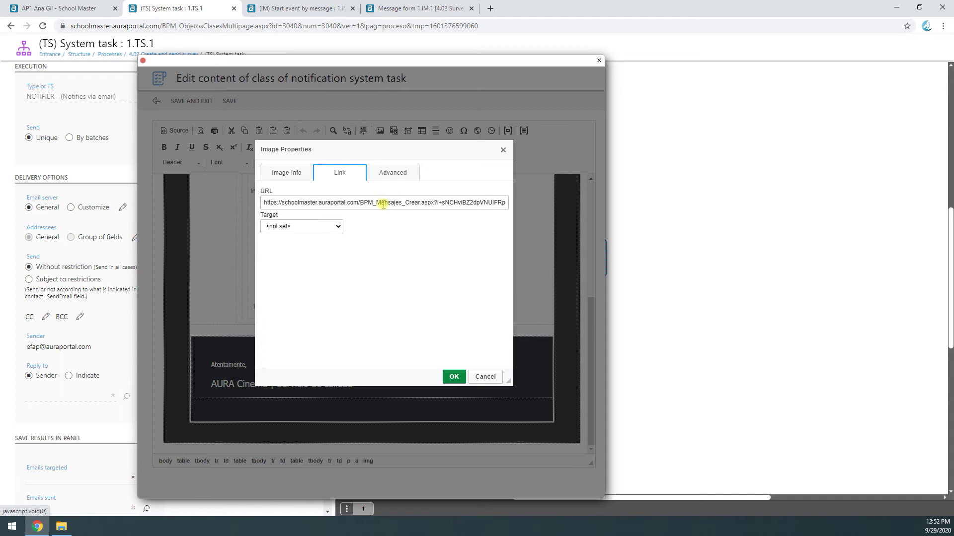
{"action": "triple_click", "coordinate": [390, 206]}
{"action": "left_click", "coordinate": [451, 203]}
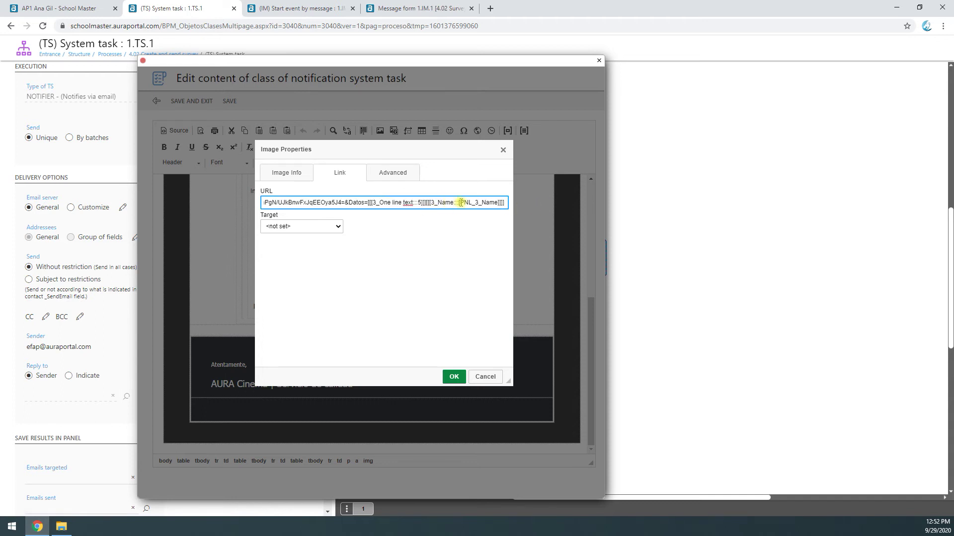
{"action": "left_click_drag", "start_coordinate": [376, 204], "coordinate": [402, 199]}
{"action": "left_click", "coordinate": [418, 203]}
{"action": "left_click", "coordinate": [502, 149]}
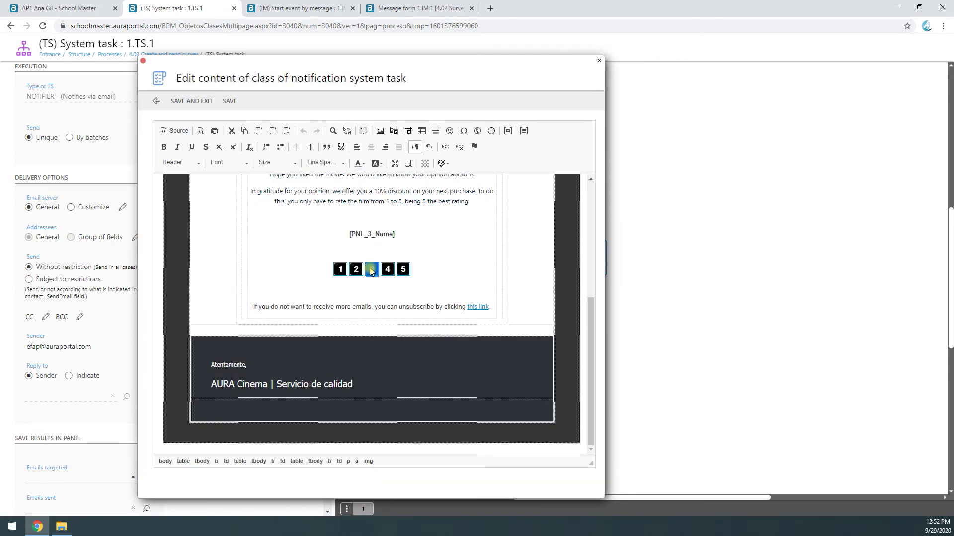
- Check the One line text rating value in the rating 3 image's link URL and close the image properties
{"action": "double_click", "coordinate": [372, 272]}
{"action": "left_click", "coordinate": [348, 175]}
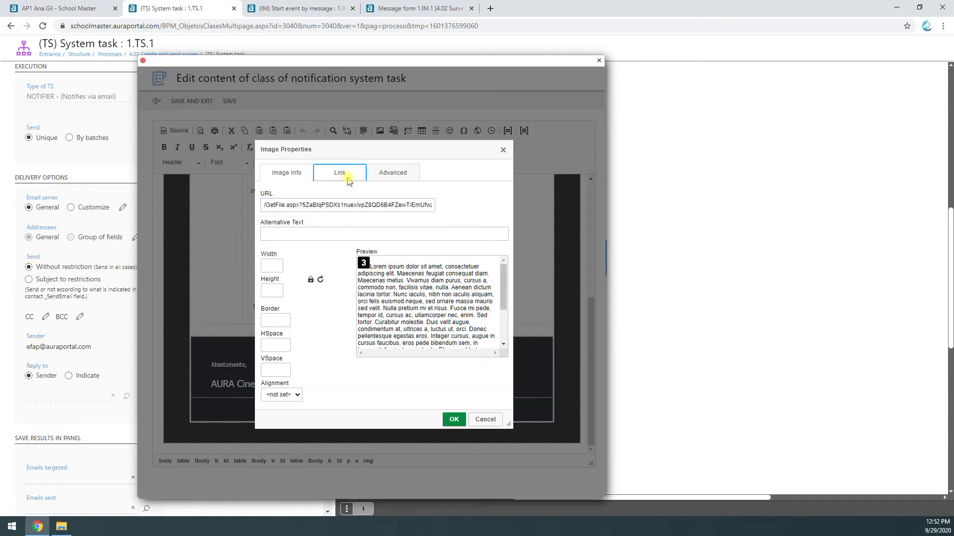
{"action": "left_click", "coordinate": [405, 208]}
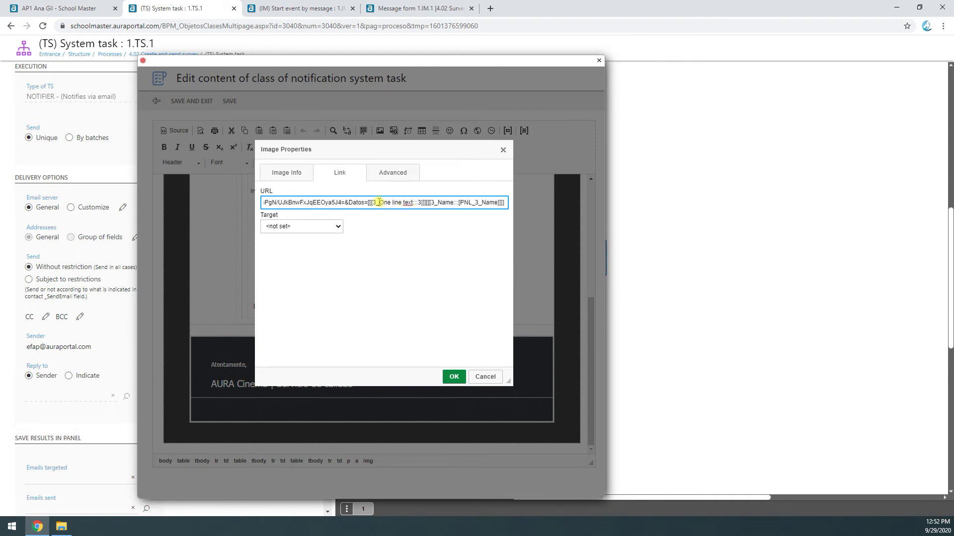
{"action": "left_click_drag", "start_coordinate": [374, 204], "coordinate": [408, 200]}
{"action": "left_click", "coordinate": [502, 150]}
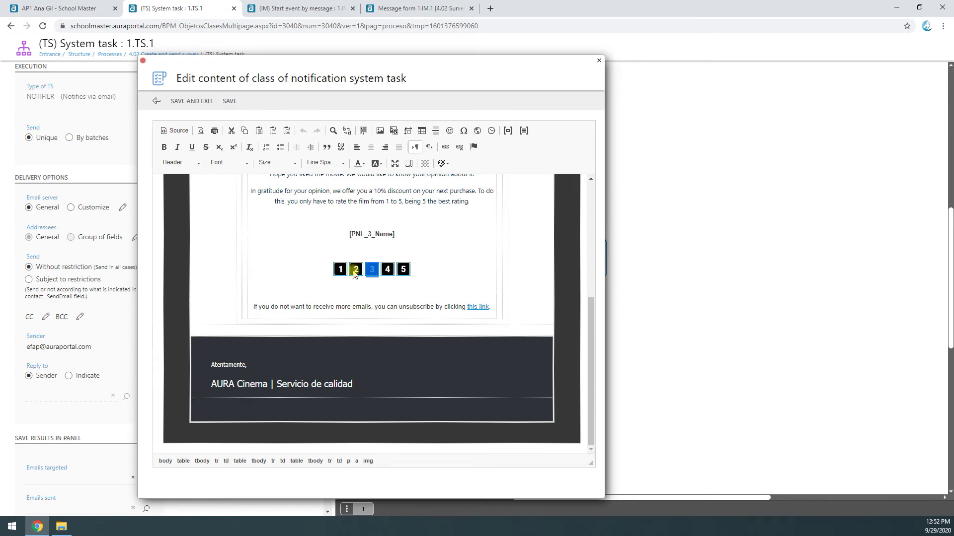
- Compare the [PNL_3_Name] placeholder in the email body with the 3_Name block in the rating 5 image's link URL
{"action": "left_click_drag", "start_coordinate": [396, 234], "coordinate": [348, 236]}
{"action": "double_click", "coordinate": [403, 269]}
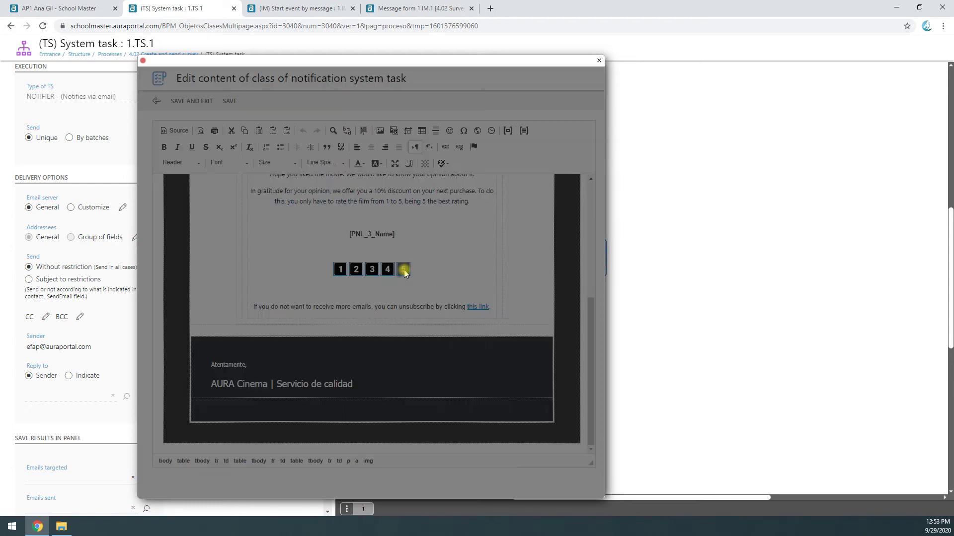
{"action": "left_click", "coordinate": [357, 174]}
{"action": "left_click_drag", "start_coordinate": [457, 204], "coordinate": [431, 204]}
{"action": "left_click", "coordinate": [491, 202]}
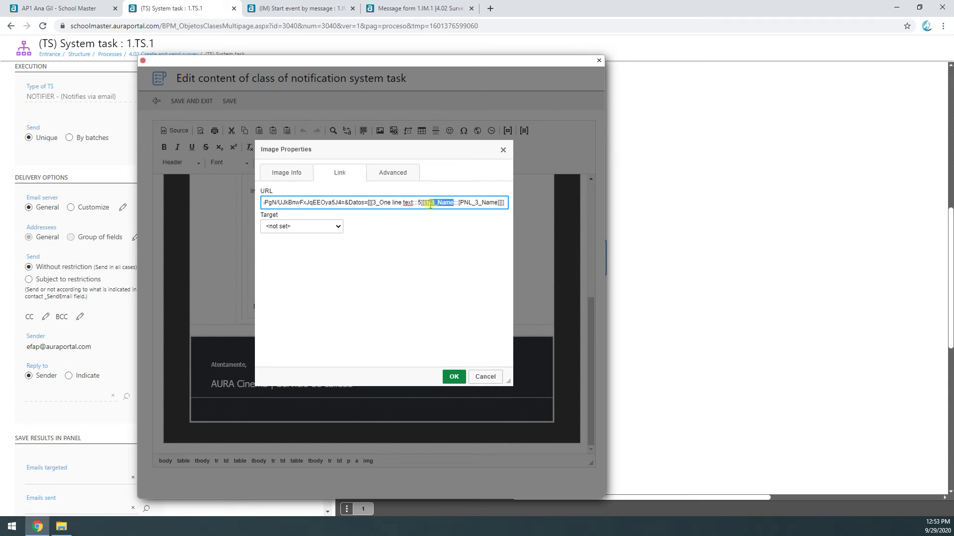
{"action": "left_click", "coordinate": [470, 204]}
{"action": "double_click", "coordinate": [453, 202]}
{"action": "left_click", "coordinate": [433, 203]}
{"action": "left_click_drag", "start_coordinate": [433, 202], "coordinate": [479, 206]}
{"action": "left_click", "coordinate": [461, 204]}
{"action": "left_click", "coordinate": [460, 204]}
{"action": "left_click", "coordinate": [503, 150]}
- Replace the [PNL_3_Name] placeholder above the rating images with the Name and Addressees panel fields
{"action": "left_click_drag", "start_coordinate": [347, 234], "coordinate": [406, 231]}
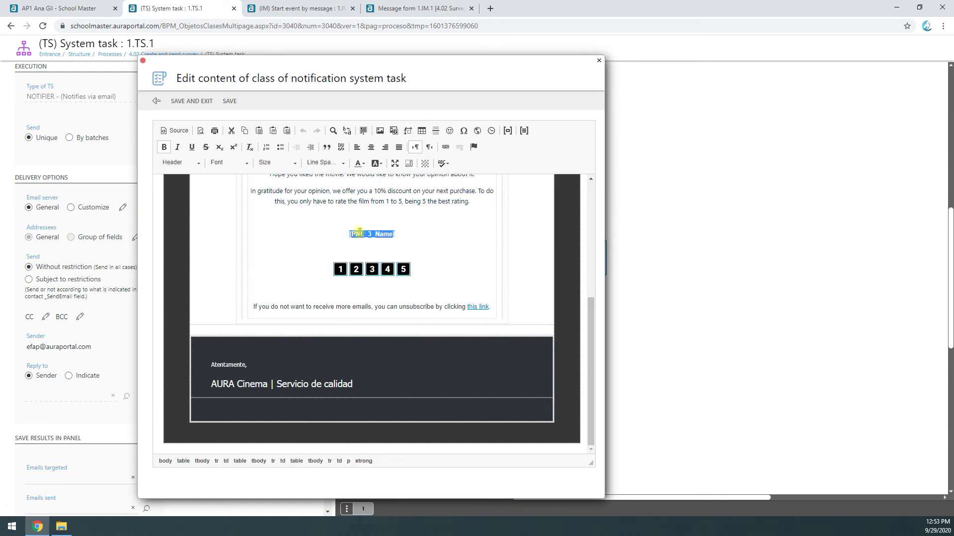
{"action": "left_click", "coordinate": [407, 234]}
{"action": "left_click_drag", "start_coordinate": [419, 238], "coordinate": [351, 233]}
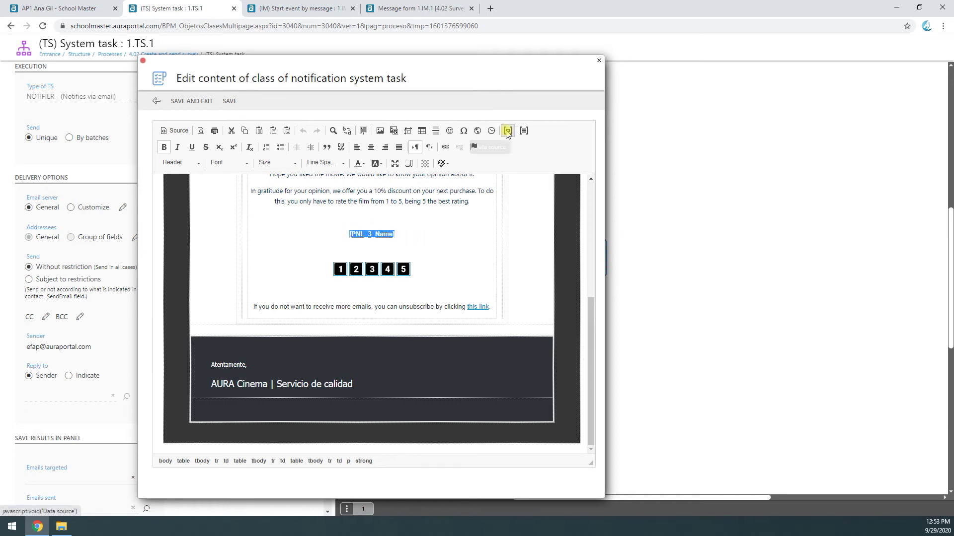
{"action": "left_click", "coordinate": [507, 131]}
{"action": "left_click", "coordinate": [375, 226]}
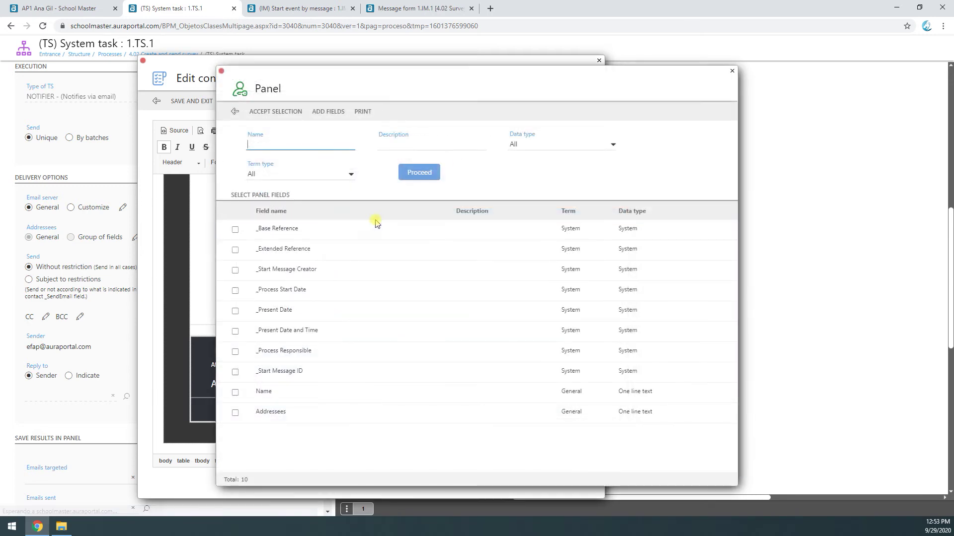
{"action": "left_click", "coordinate": [235, 393]}
{"action": "left_click", "coordinate": [235, 413]}
{"action": "left_click", "coordinate": [276, 112]}
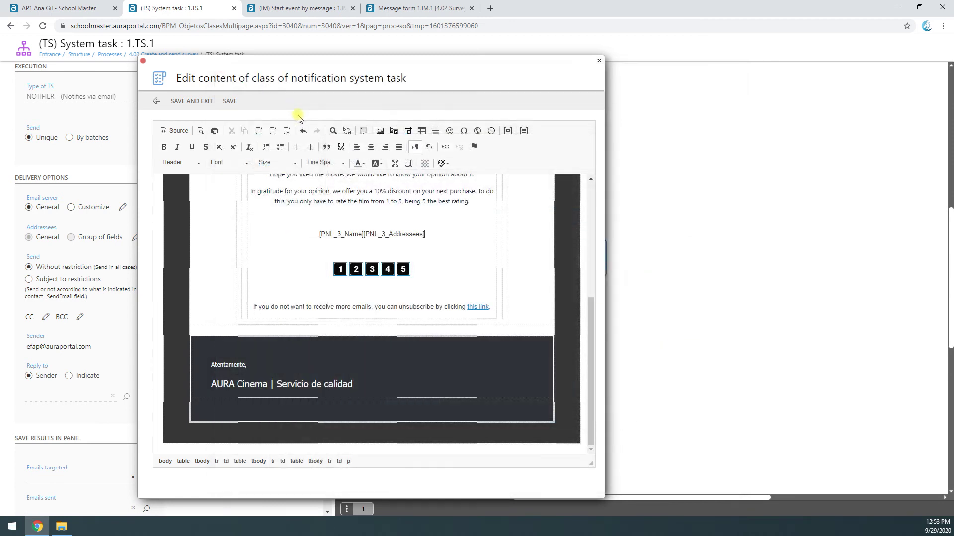
- Delete the [PNL_3_Addressees] placeholder from the email body, keeping only [PNL_3_Name]
{"action": "left_click_drag", "start_coordinate": [320, 234], "coordinate": [371, 235]}
{"action": "left_click", "coordinate": [427, 248]}
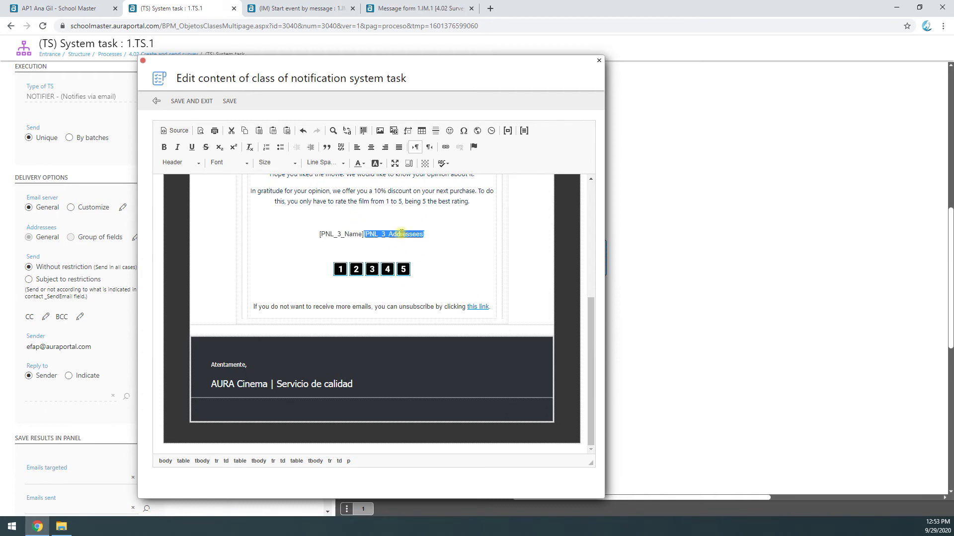
{"action": "key", "text": "Delete"}
{"action": "left_click_drag", "start_coordinate": [405, 233], "coordinate": [350, 234]}
{"action": "left_click", "coordinate": [341, 241]}
- Try replacing [PNL_3_Name] with [PNL_3_Addressees] in the rating 5 image's link URL, discard the change and close the email editor without saving
{"action": "left_click", "coordinate": [403, 270]}
{"action": "double_click", "coordinate": [404, 272]}
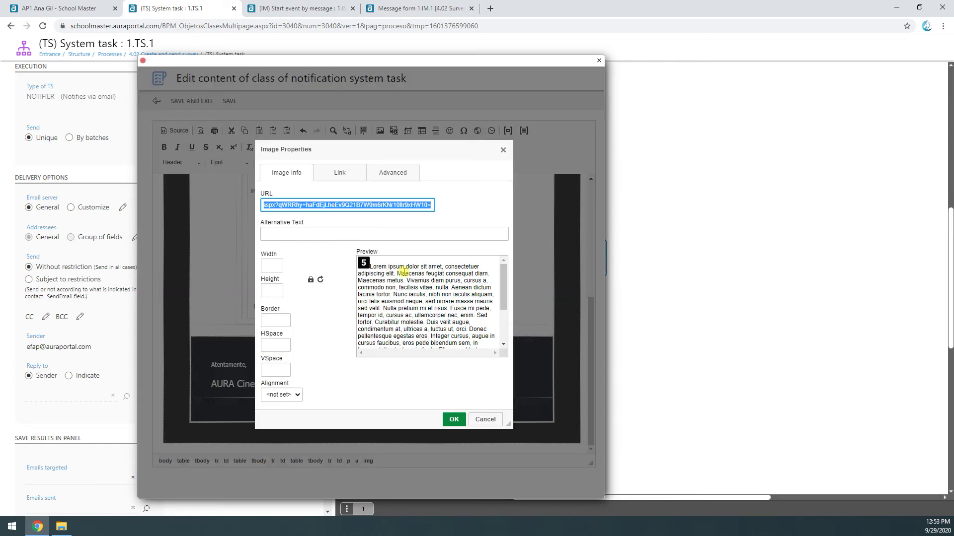
{"action": "left_click", "coordinate": [339, 173]}
{"action": "left_click", "coordinate": [471, 203]}
{"action": "left_click_drag", "start_coordinate": [471, 203], "coordinate": [522, 206]}
{"action": "left_click", "coordinate": [471, 202]}
{"action": "left_click_drag", "start_coordinate": [459, 202], "coordinate": [496, 213]}
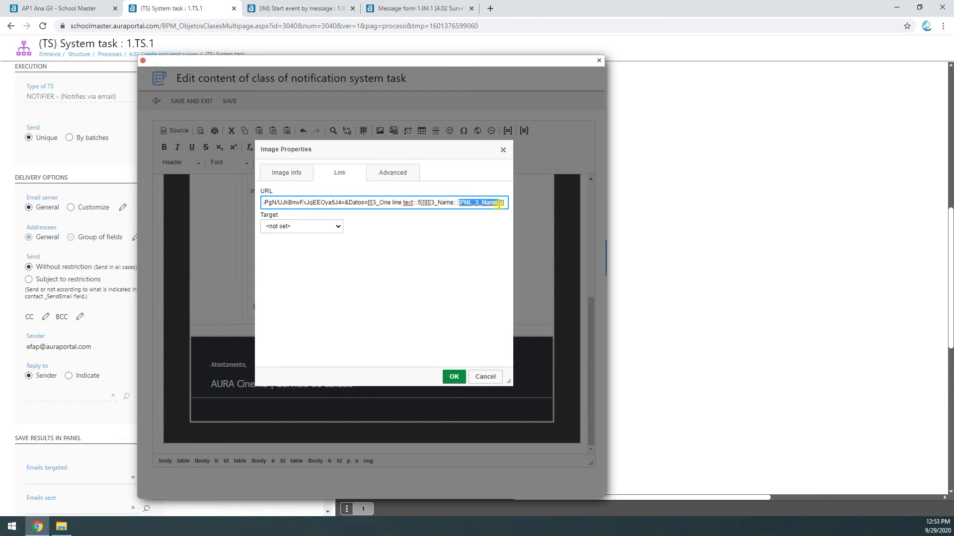
{"action": "type", "text": "[PNL_3_Addressees"}
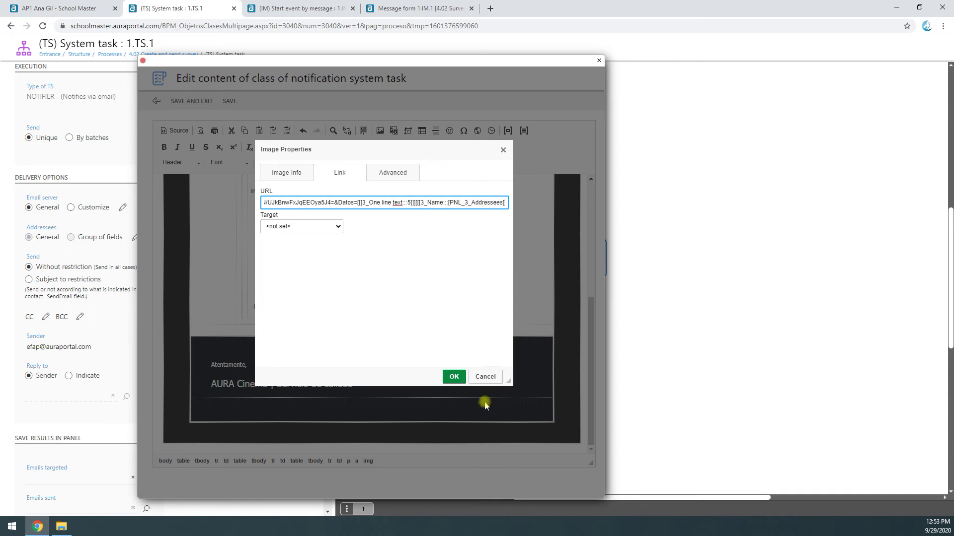
{"action": "left_click", "coordinate": [485, 377]}
{"action": "left_click", "coordinate": [508, 94]}
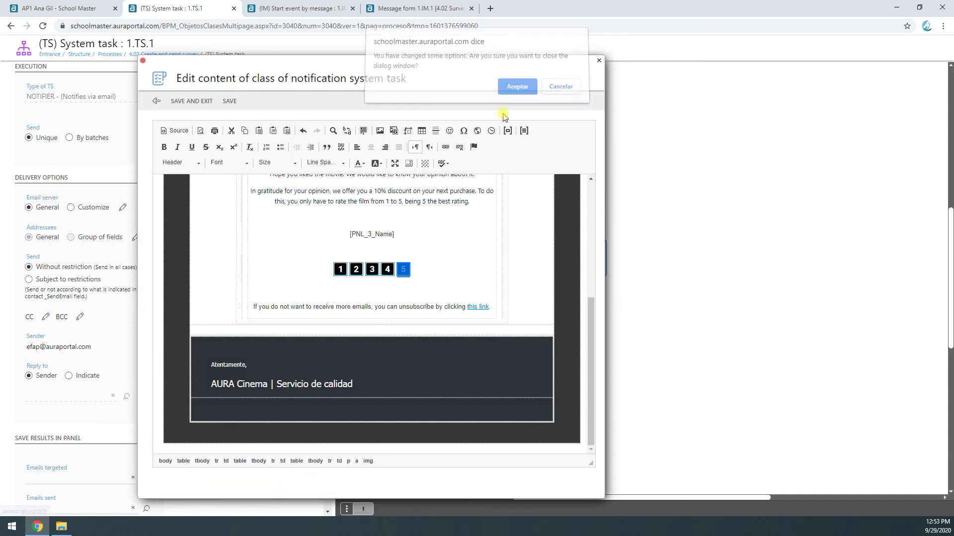
{"action": "left_click", "coordinate": [599, 60]}
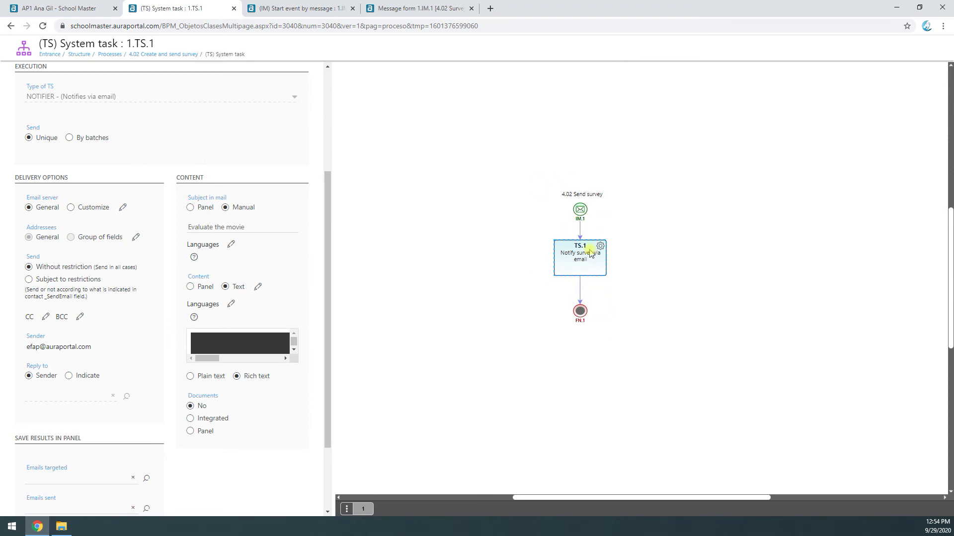
- Copy the access URL of the 4.02 Send survey start event and open it in a new browser tab
{"action": "left_click", "coordinate": [581, 210]}
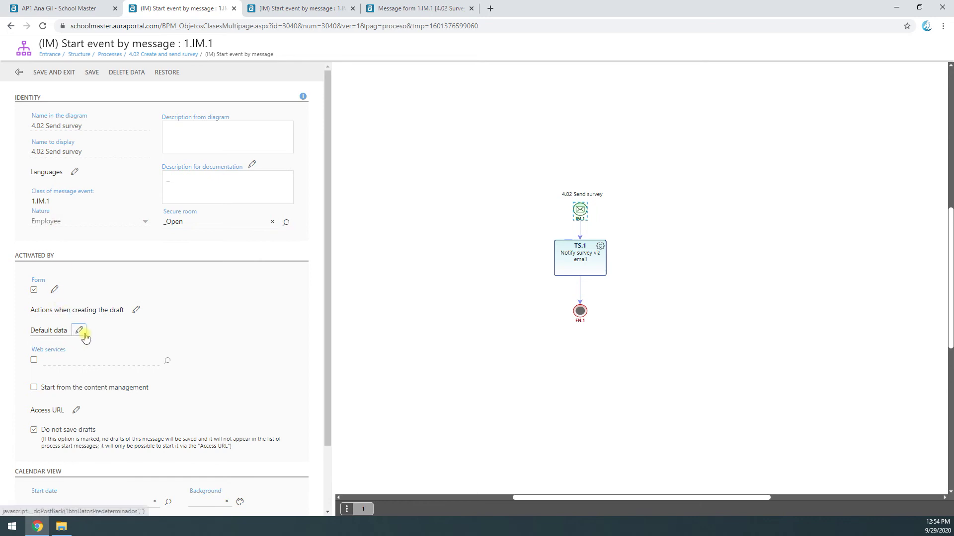
{"action": "left_click", "coordinate": [76, 411]}
{"action": "left_click", "coordinate": [904, 178]}
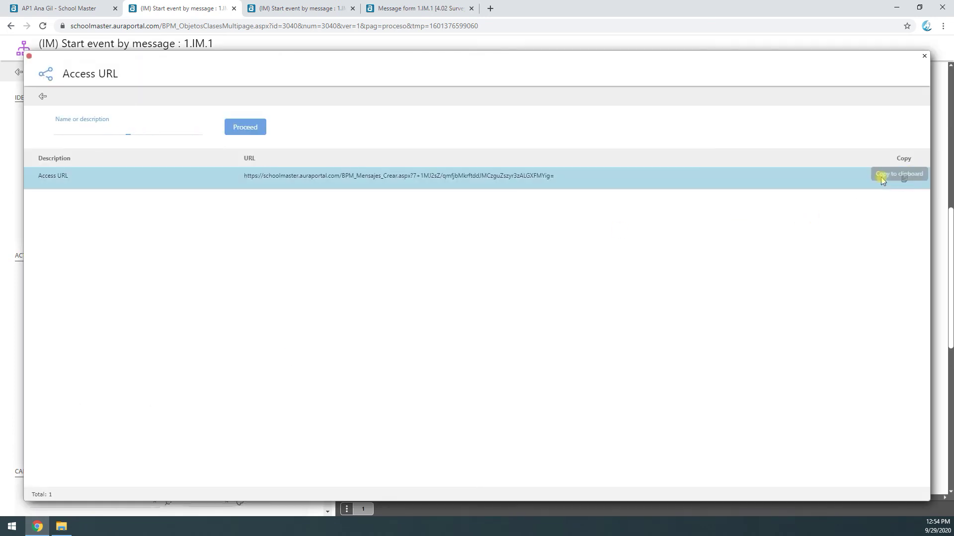
{"action": "left_click", "coordinate": [490, 8]}
{"action": "key", "text": "ctrl+v"}
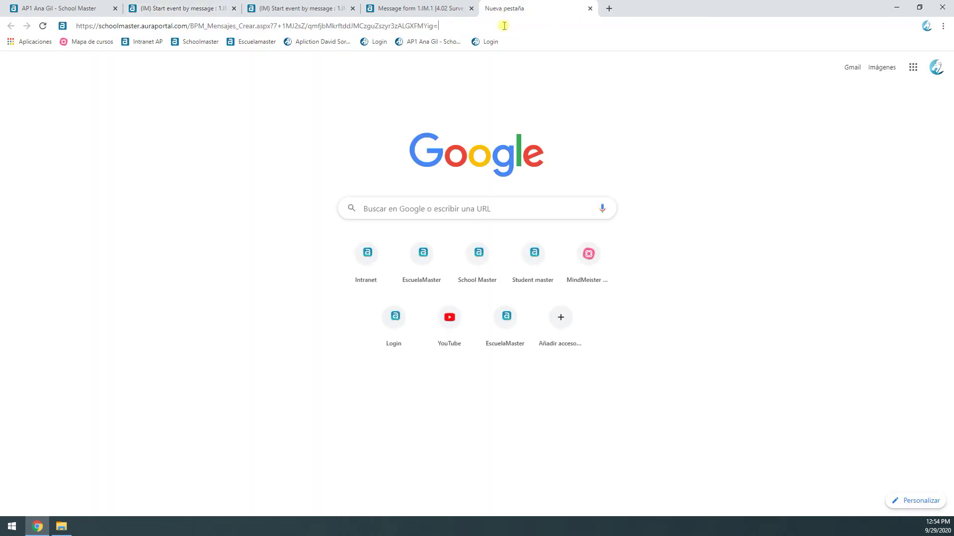
{"action": "key", "text": "Return"}
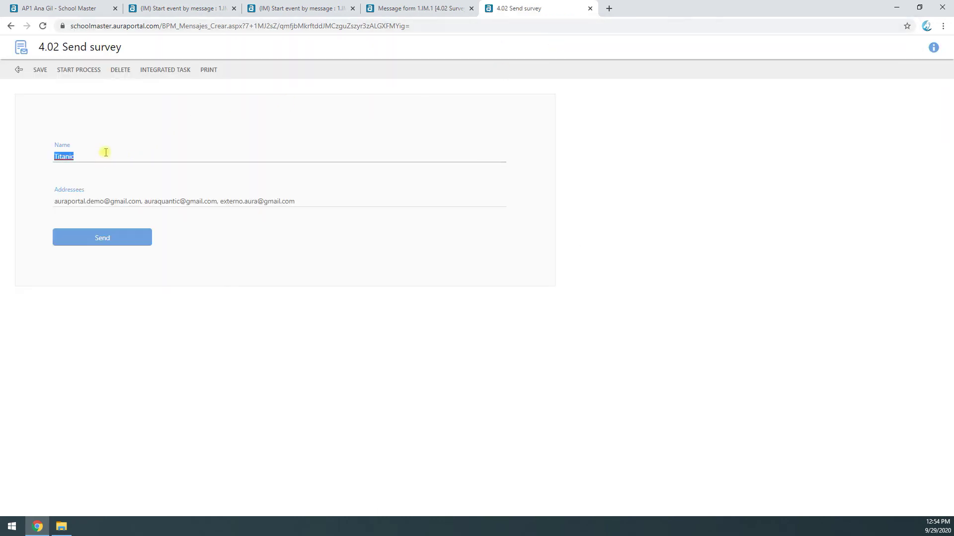
- Review the Name and Addressees values in the 4.02 Send survey form and send the survey for Titanic
{"action": "left_click_drag", "start_coordinate": [66, 151], "coordinate": [273, 207]}
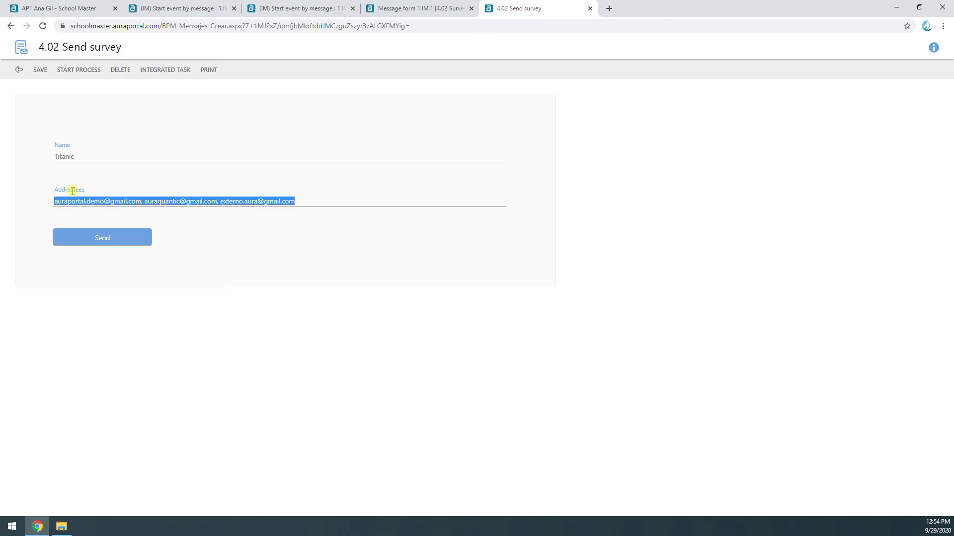
{"action": "left_click", "coordinate": [72, 156]}
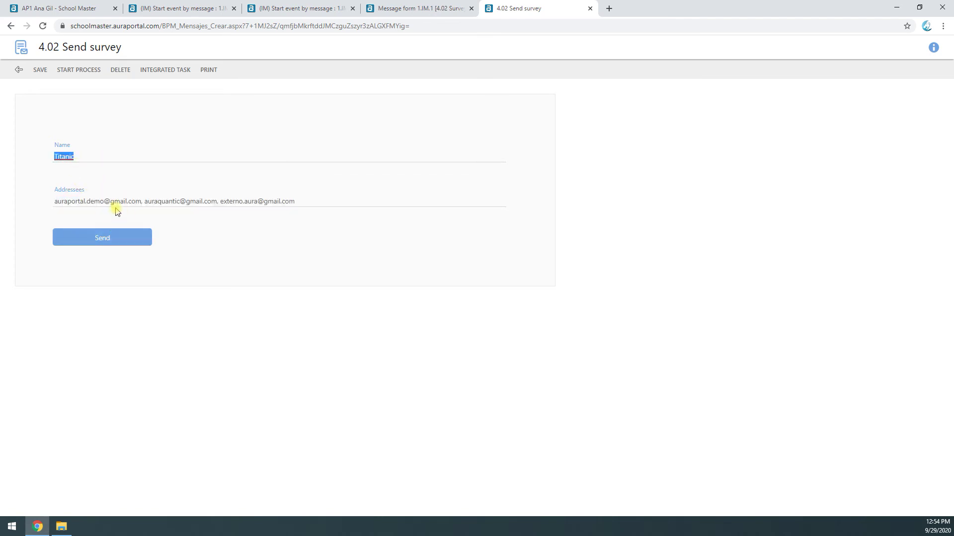
{"action": "left_click", "coordinate": [124, 245]}
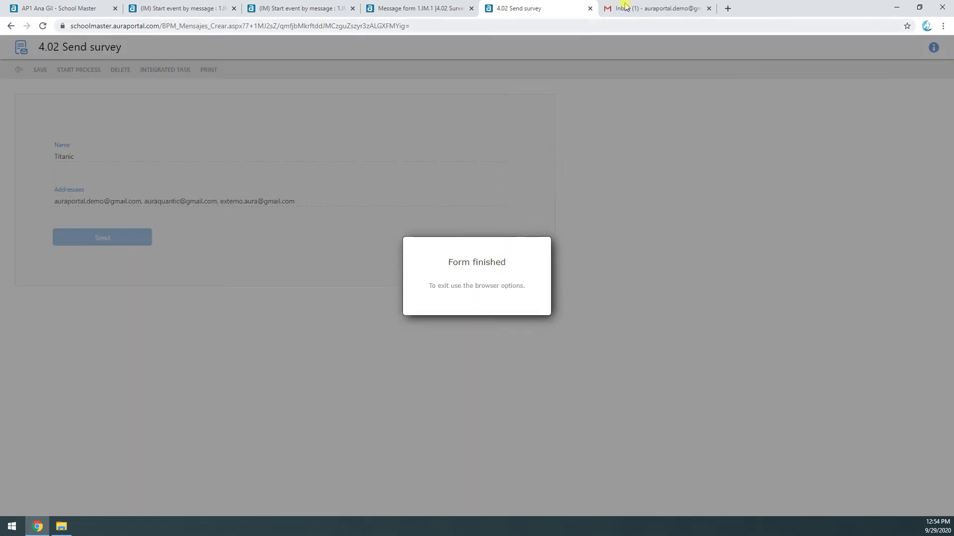
- Switch to Gmail, open the "Evaluate the movie" email and give the film a rating of 5
{"action": "left_click", "coordinate": [630, 6]}
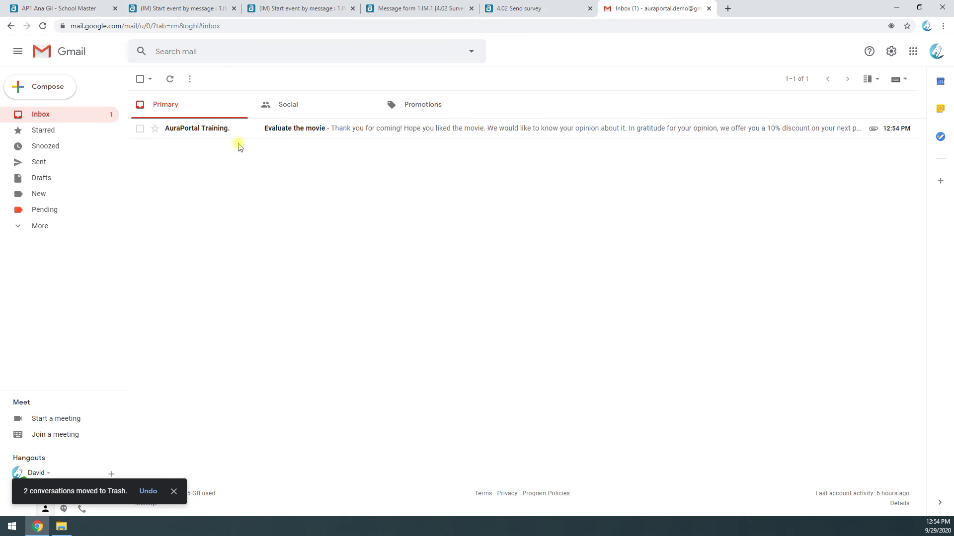
{"action": "mouse_move", "coordinate": [192, 132]}
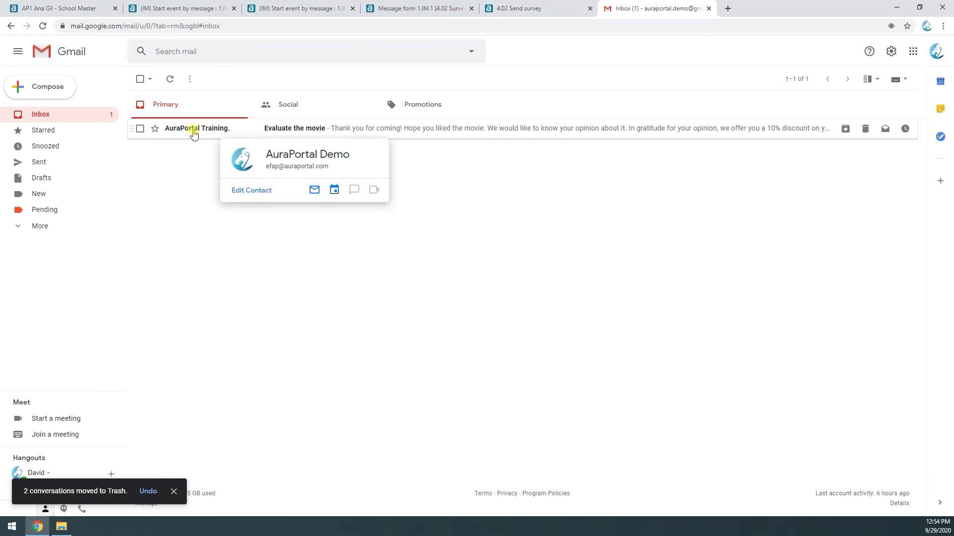
{"action": "left_click", "coordinate": [162, 129]}
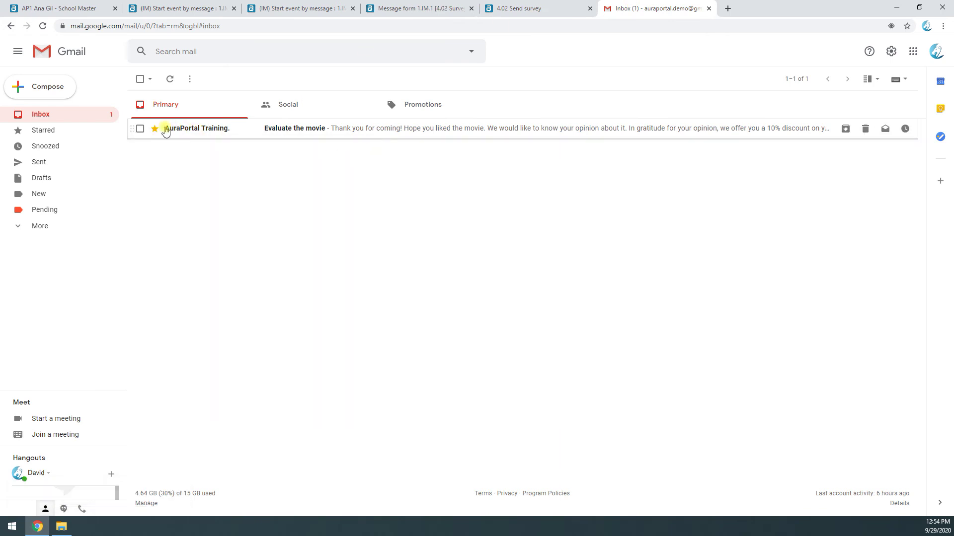
{"action": "left_click", "coordinate": [172, 132]}
{"action": "scroll", "coordinate": [567, 334], "scroll_direction": "down", "scroll_amount": 2}
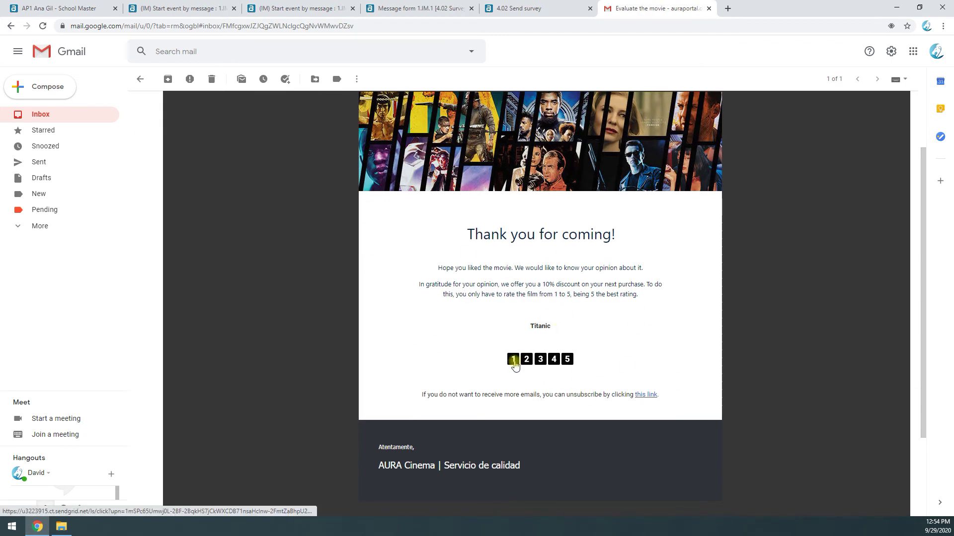
{"action": "left_click", "coordinate": [567, 359]}
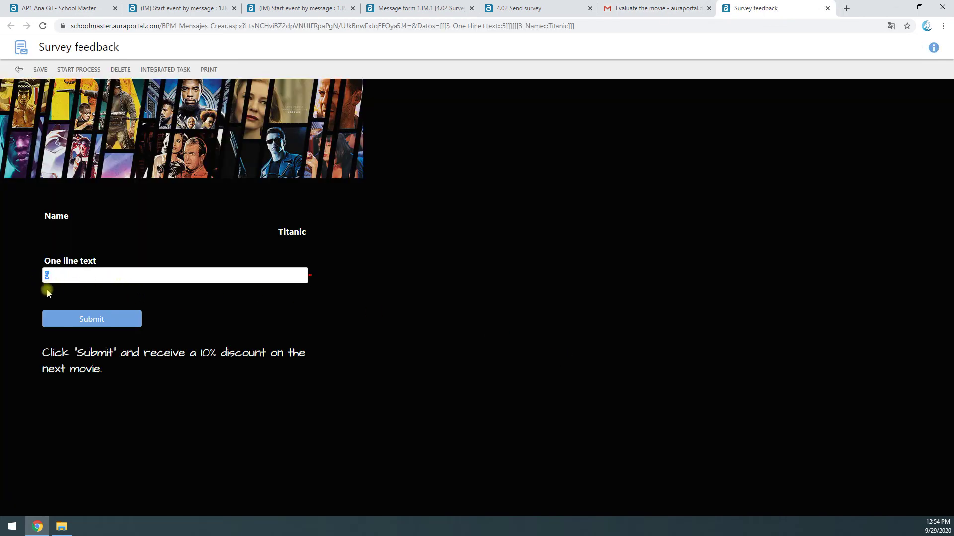
- Compare the Name and One line text values in the Survey feedback form with the &Datos= parameter in the page address
{"action": "double_click", "coordinate": [296, 232]}
{"action": "left_click", "coordinate": [425, 25]}
{"action": "left_click", "coordinate": [449, 26]}
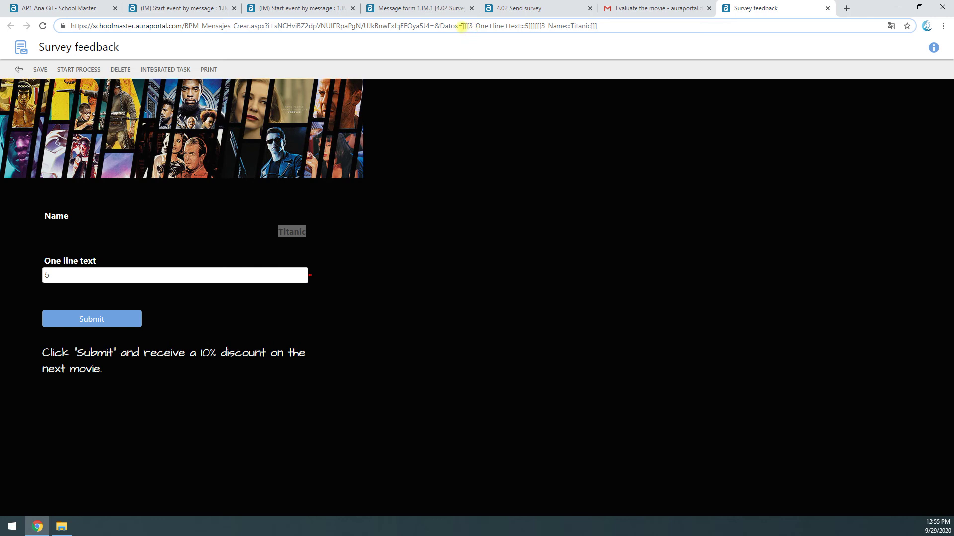
{"action": "left_click_drag", "start_coordinate": [462, 26], "coordinate": [598, 26]}
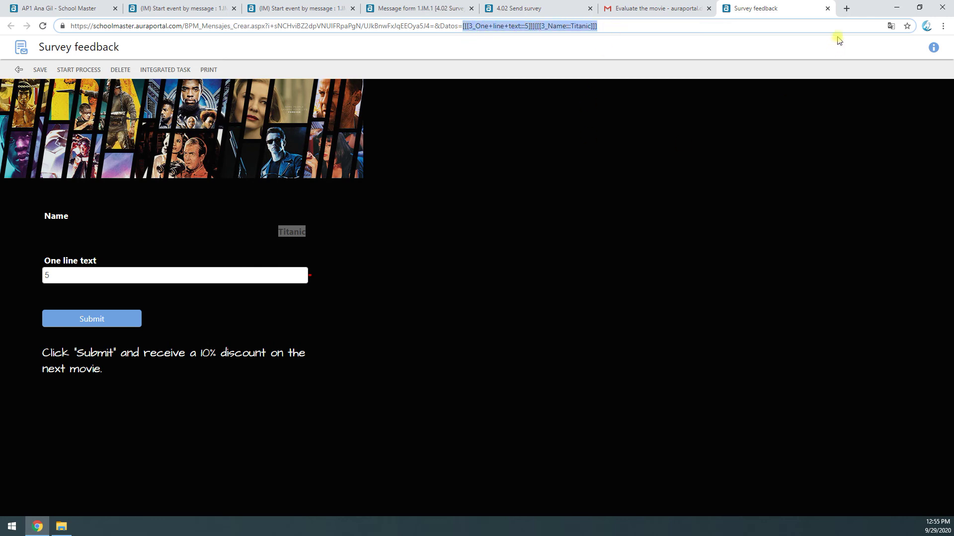
- Close the Survey feedback form, reload the 4.02 Send survey form, set Name to Tenet and send the survey
{"action": "left_click", "coordinate": [827, 9]}
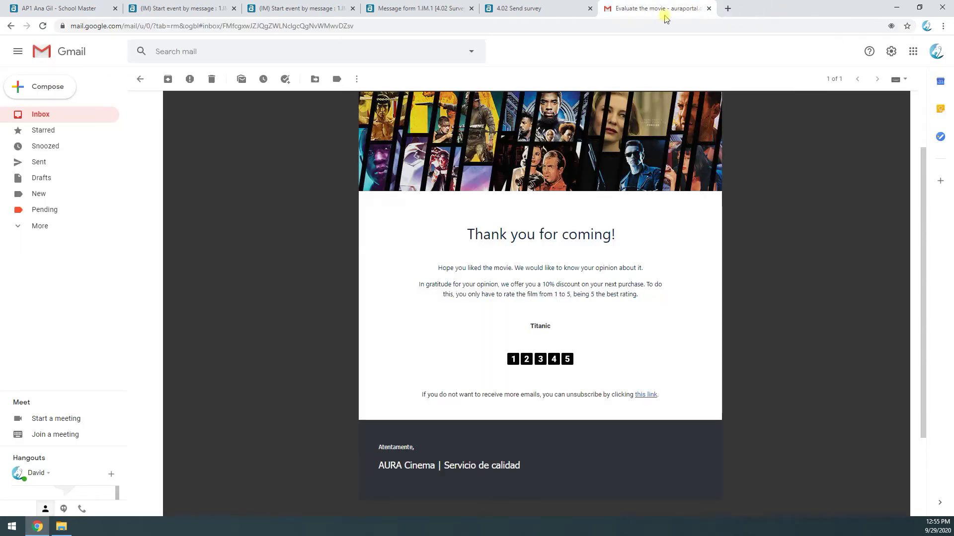
{"action": "left_click", "coordinate": [528, 11]}
{"action": "left_click", "coordinate": [477, 26]}
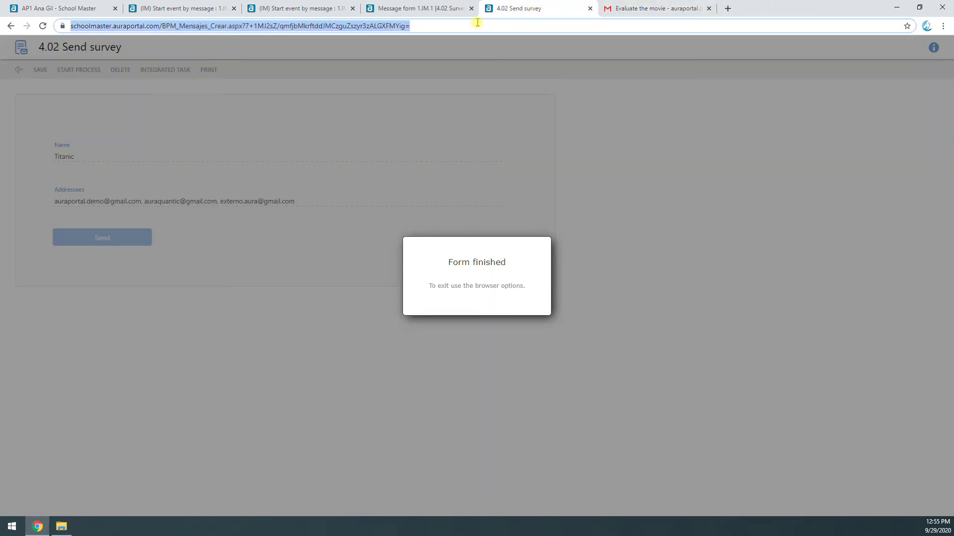
{"action": "left_click", "coordinate": [477, 23]}
{"action": "key", "text": "Return"}
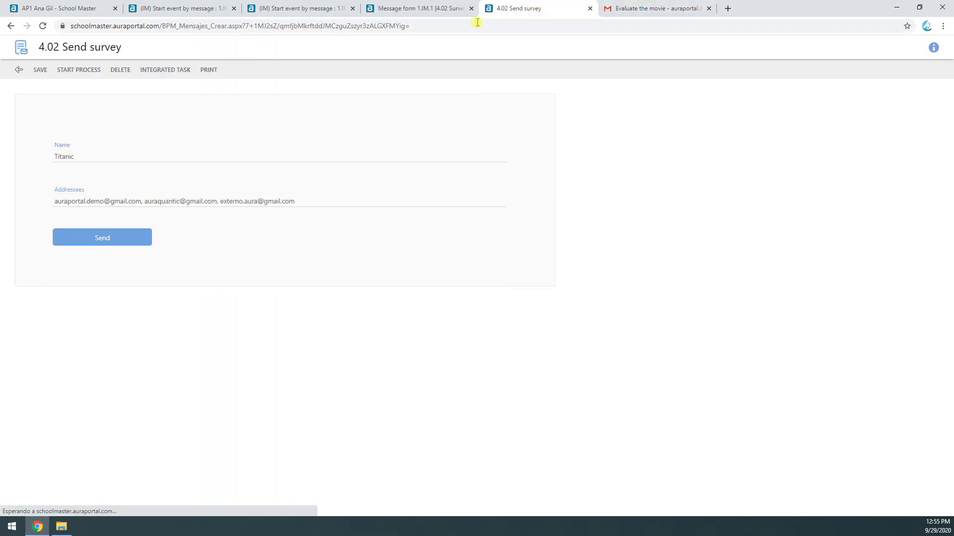
{"action": "left_click", "coordinate": [102, 158]}
{"action": "double_click", "coordinate": [48, 155]}
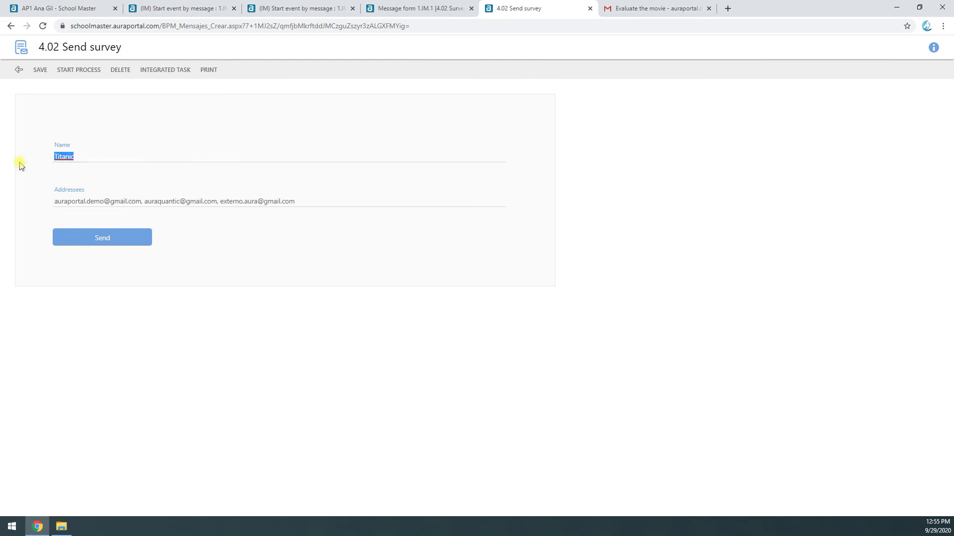
{"action": "type", "text": "Tenet"}
{"action": "left_click", "coordinate": [125, 243]}
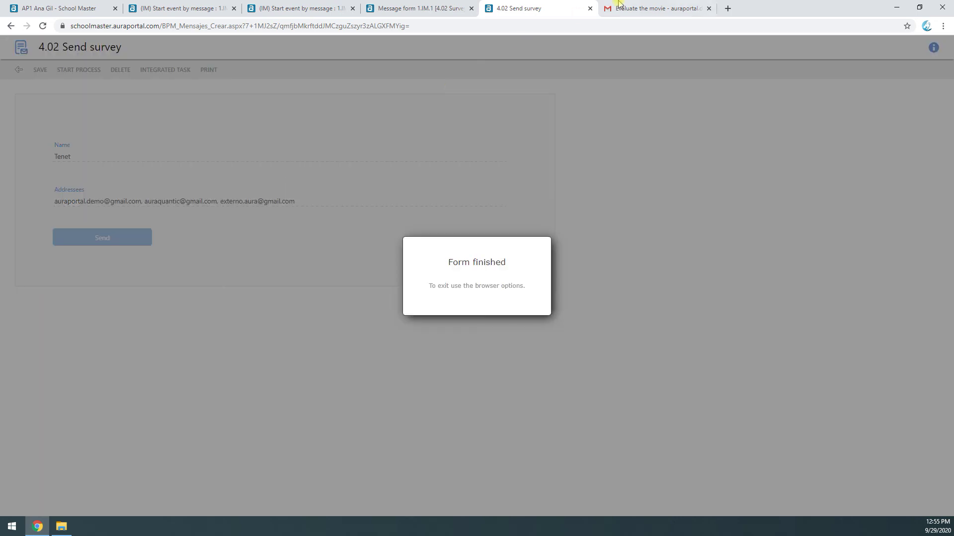
- In Gmail, open the newest "Evaluate the movie" email, rate Tenet 2, and check the Name and One line text fields in the Survey feedback form
{"action": "left_click", "coordinate": [643, 5]}
{"action": "left_click", "coordinate": [35, 117]}
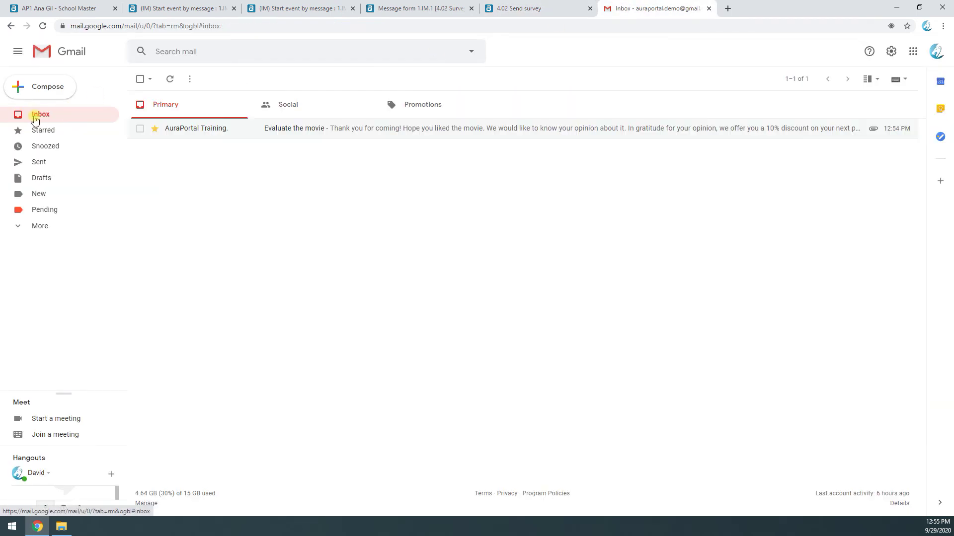
{"action": "left_click", "coordinate": [169, 79]}
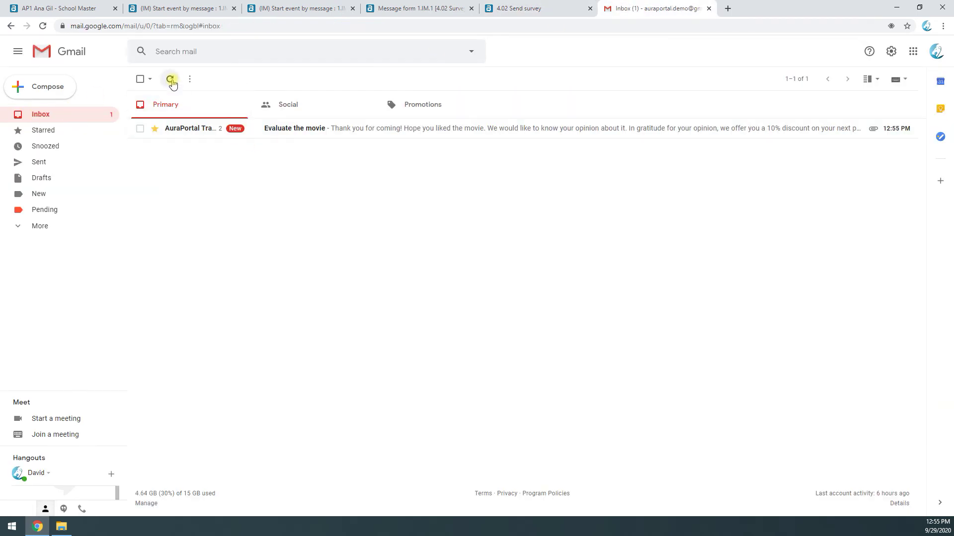
{"action": "left_click", "coordinate": [209, 137]}
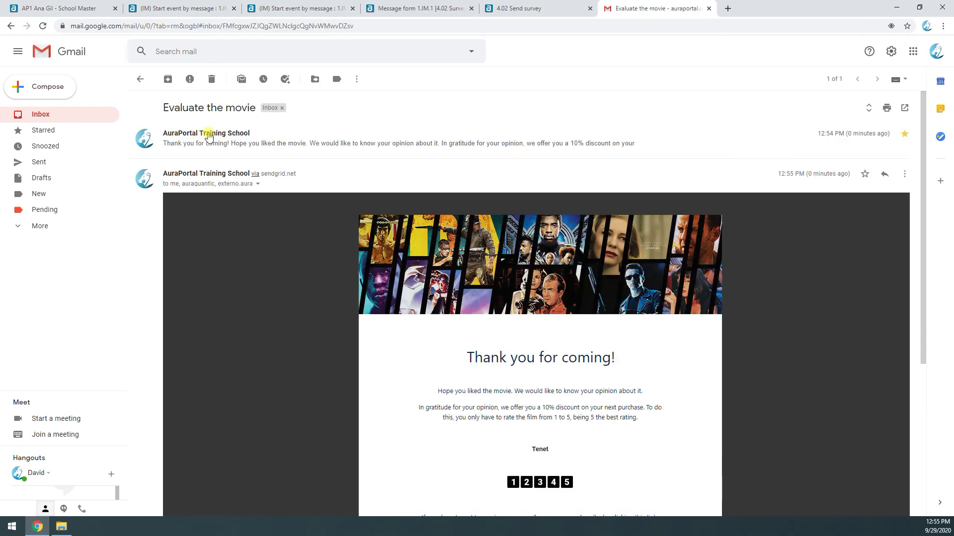
{"action": "scroll", "coordinate": [441, 336], "scroll_direction": "down", "scroll_amount": 3}
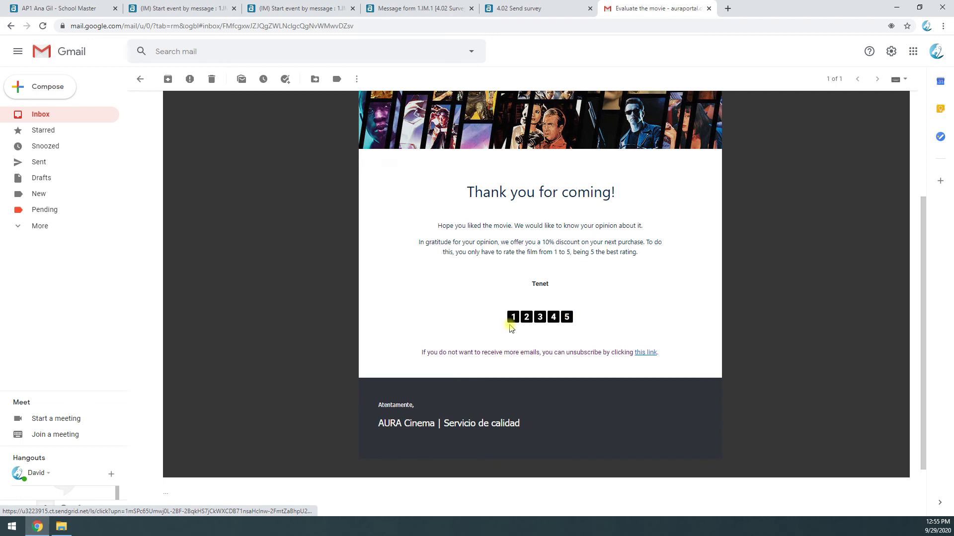
{"action": "left_click", "coordinate": [526, 318]}
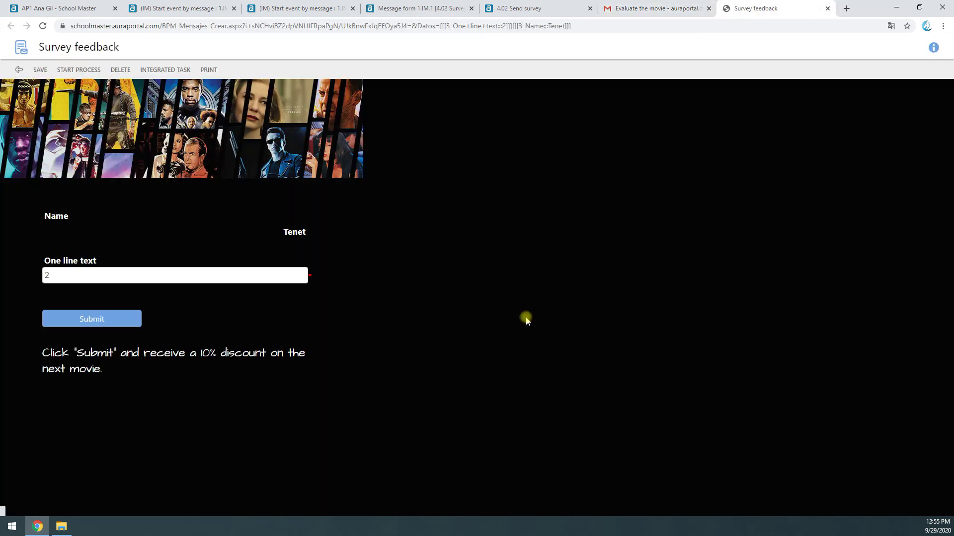
{"action": "double_click", "coordinate": [300, 231]}
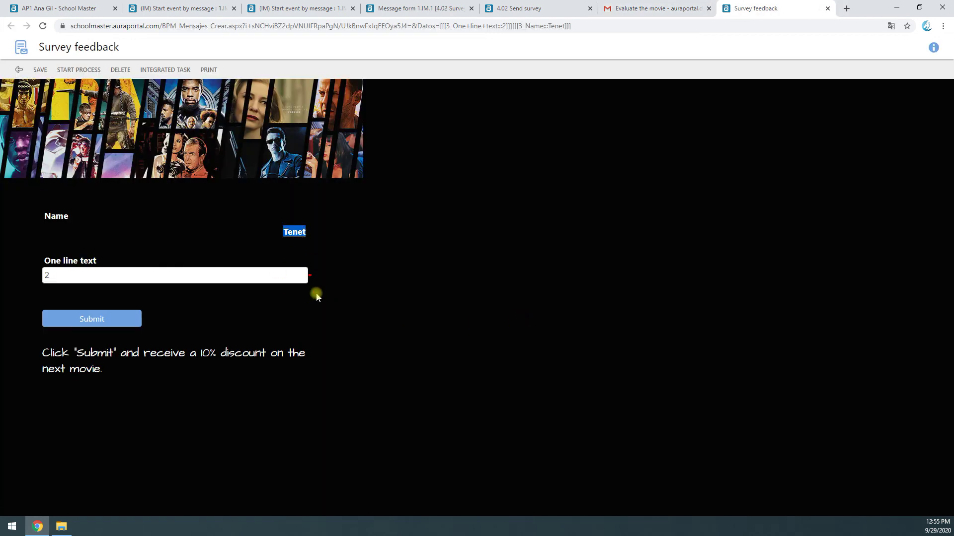
{"action": "double_click", "coordinate": [61, 275]}
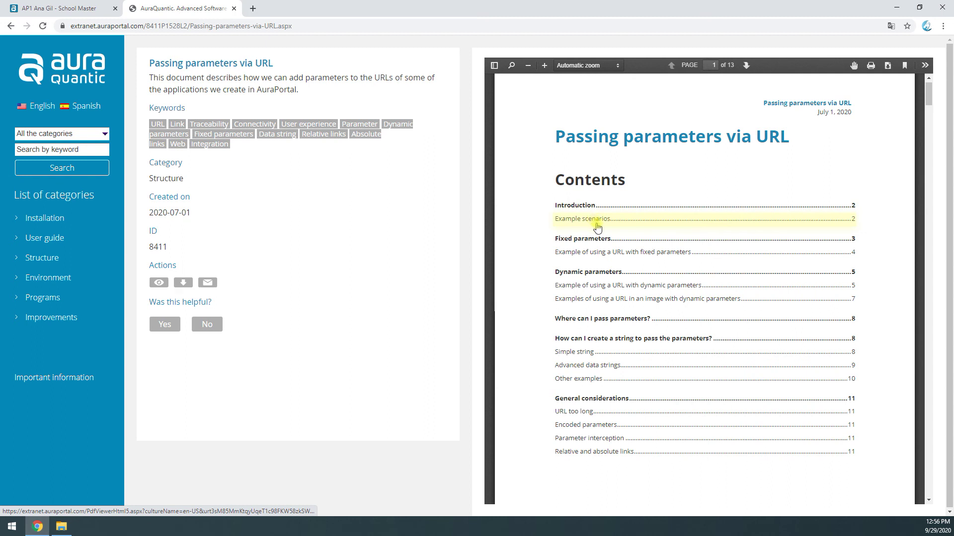
- Open the "Passing parameters via URL" document in its own viewer, enlarge it to 220% and read the URL breakdown in the Introduction
{"action": "scroll", "coordinate": [641, 323], "scroll_direction": "down", "scroll_amount": 8}
{"action": "scroll", "coordinate": [641, 323], "scroll_direction": "down", "scroll_amount": 5}
{"action": "scroll", "coordinate": [641, 324], "scroll_direction": "up", "scroll_amount": 5}
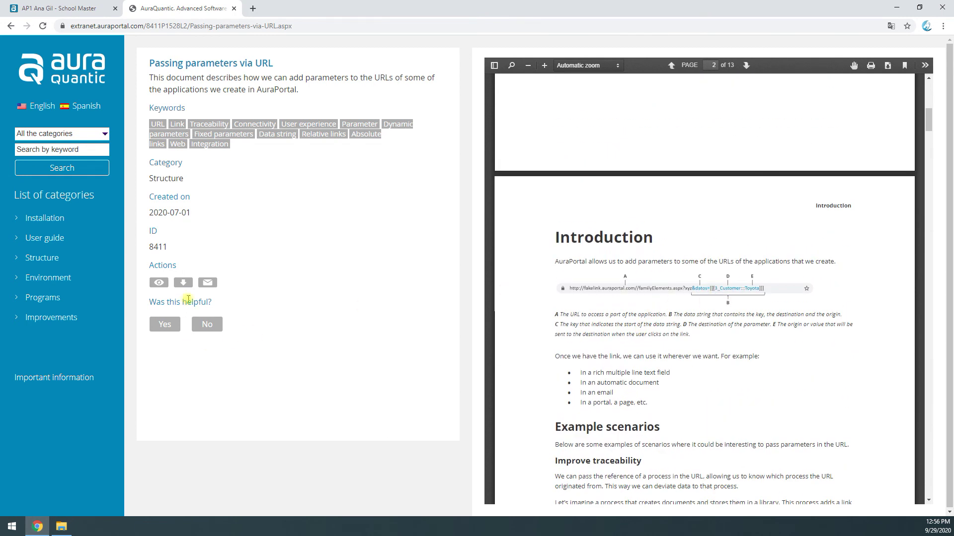
{"action": "left_click", "coordinate": [159, 281]}
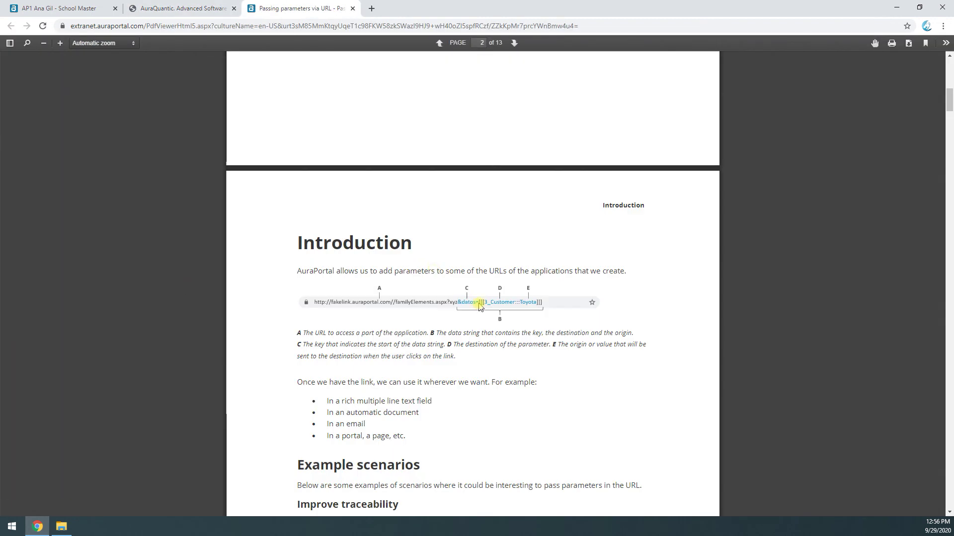
{"action": "scroll", "coordinate": [439, 313], "scroll_direction": "up", "scroll_amount": 6}
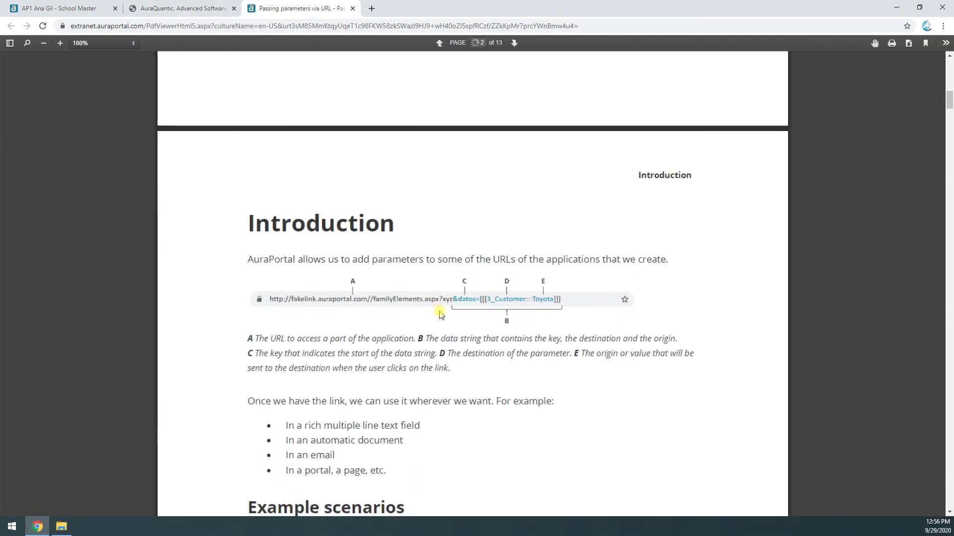
{"action": "scroll", "coordinate": [278, 322], "scroll_direction": "down", "scroll_amount": 3}
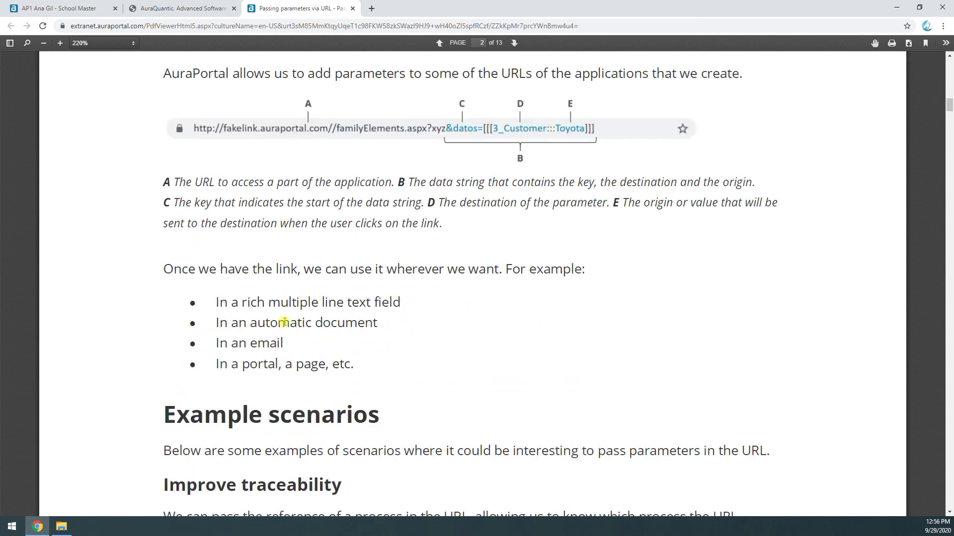
- Read the Fixed parameters section, including how to find access URLs and the two-step Course survey example
{"action": "scroll", "coordinate": [417, 234], "scroll_direction": "down", "scroll_amount": 20}
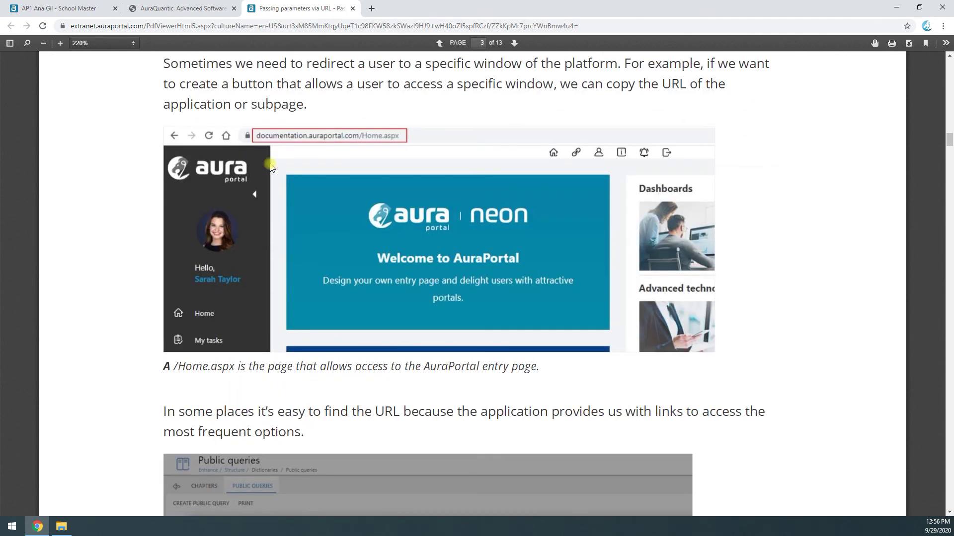
{"action": "scroll", "coordinate": [325, 291], "scroll_direction": "down", "scroll_amount": 8}
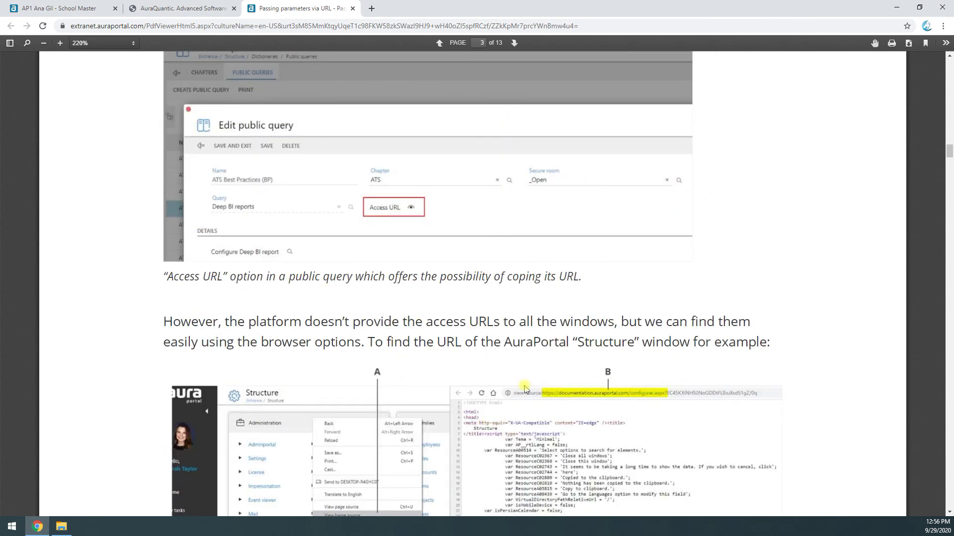
{"action": "scroll", "coordinate": [459, 347], "scroll_direction": "down", "scroll_amount": 5}
{"action": "scroll", "coordinate": [428, 250], "scroll_direction": "down", "scroll_amount": 5}
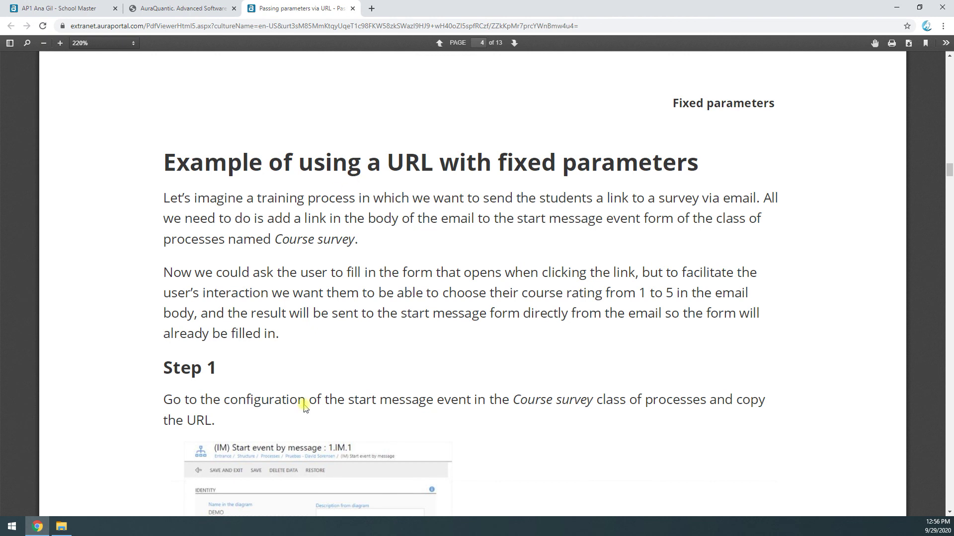
{"action": "scroll", "coordinate": [298, 376], "scroll_direction": "down", "scroll_amount": 10}
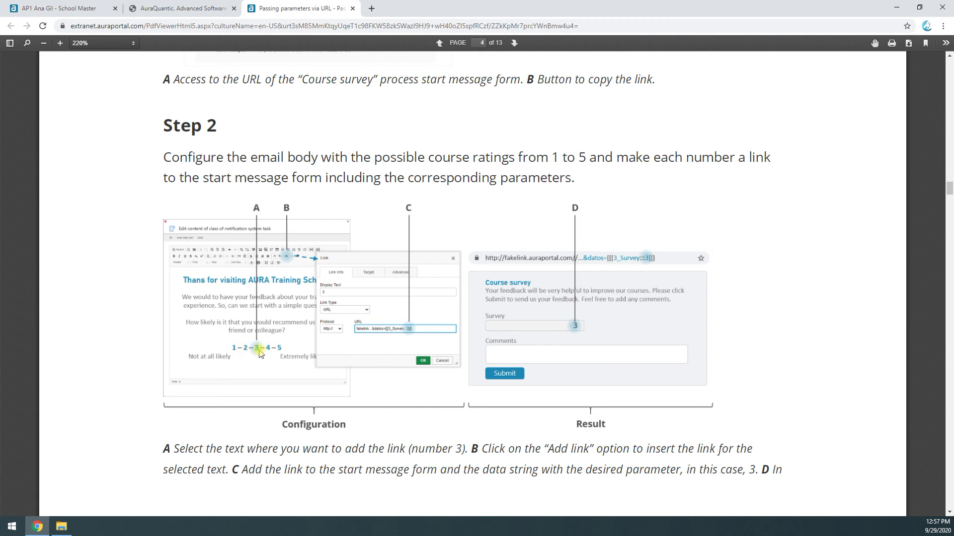
{"action": "scroll", "coordinate": [491, 390], "scroll_direction": "down", "scroll_amount": 5}
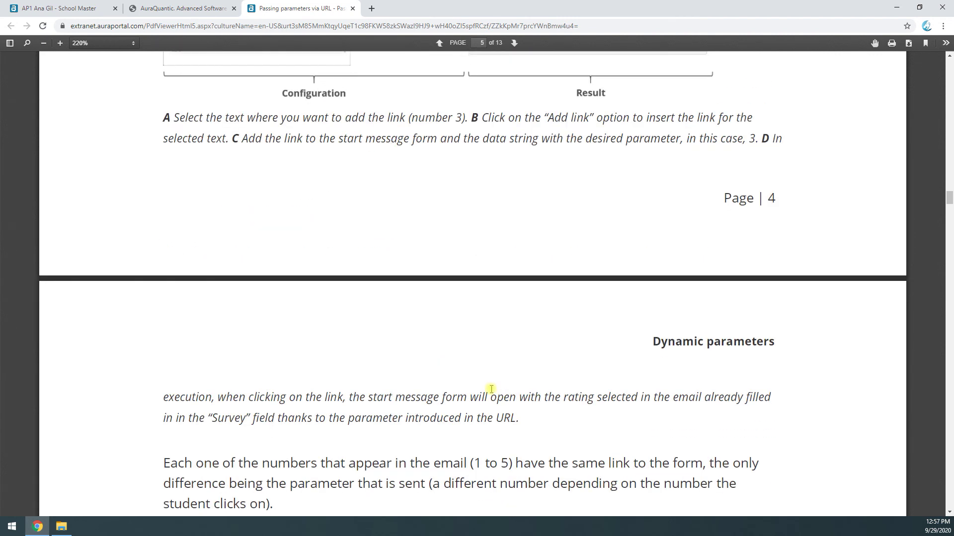
- Read the example of a URL with dynamic parameters, covering the uploader composition, the URL breakdown and the email link configuration
{"action": "scroll", "coordinate": [490, 389], "scroll_direction": "down", "scroll_amount": 4}
{"action": "scroll", "coordinate": [456, 368], "scroll_direction": "down", "scroll_amount": 6}
{"action": "scroll", "coordinate": [453, 373], "scroll_direction": "up", "scroll_amount": 3}
{"action": "scroll", "coordinate": [453, 373], "scroll_direction": "down", "scroll_amount": 5}
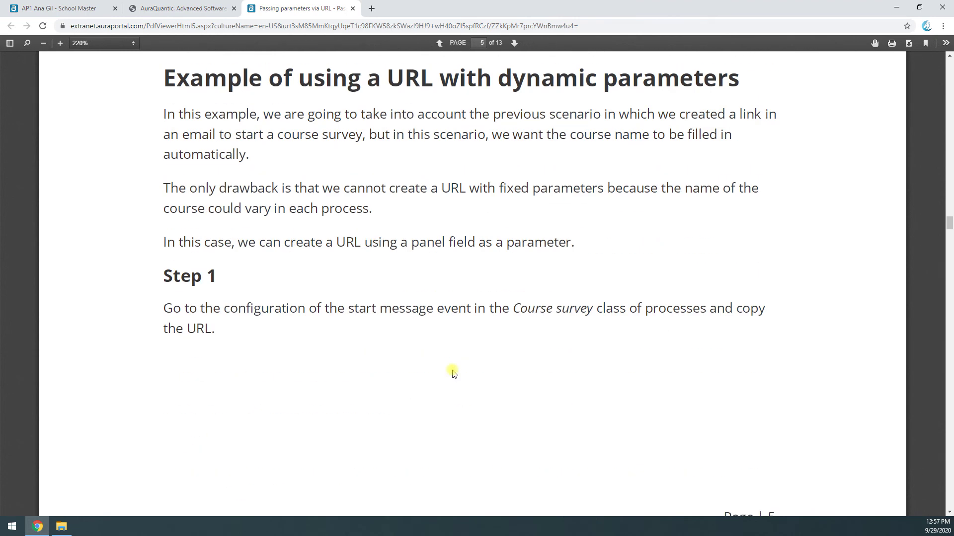
{"action": "scroll", "coordinate": [452, 372], "scroll_direction": "down", "scroll_amount": 6}
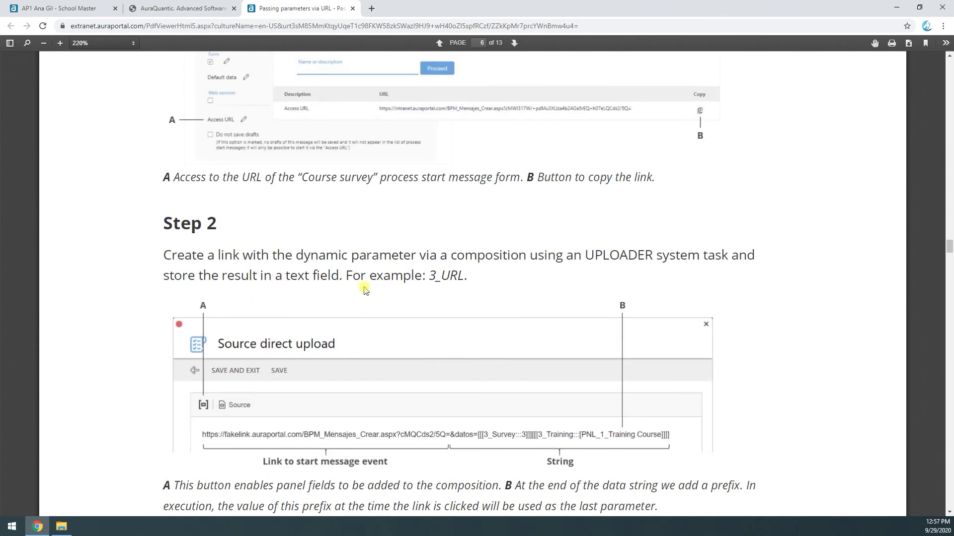
{"action": "scroll", "coordinate": [418, 398], "scroll_direction": "down", "scroll_amount": 4}
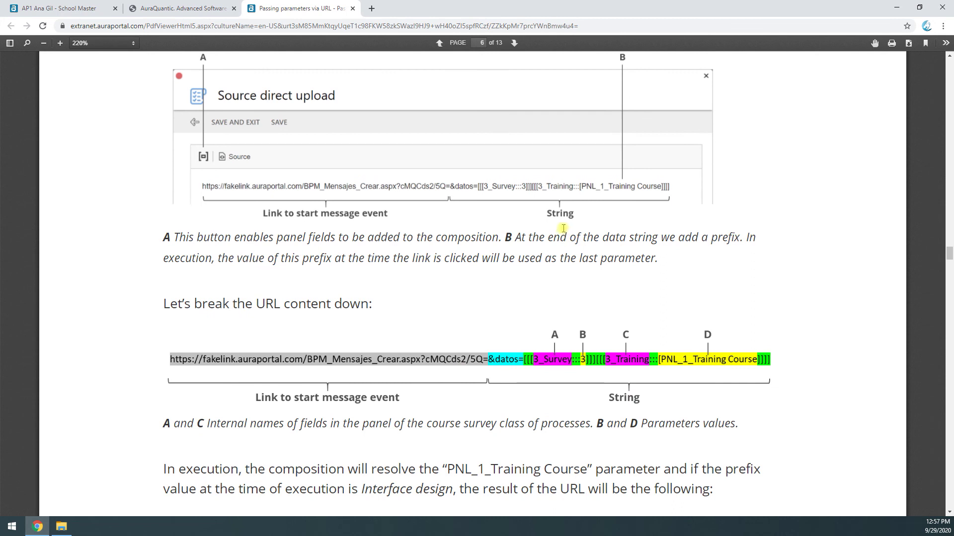
{"action": "scroll", "coordinate": [566, 334], "scroll_direction": "down", "scroll_amount": 15}
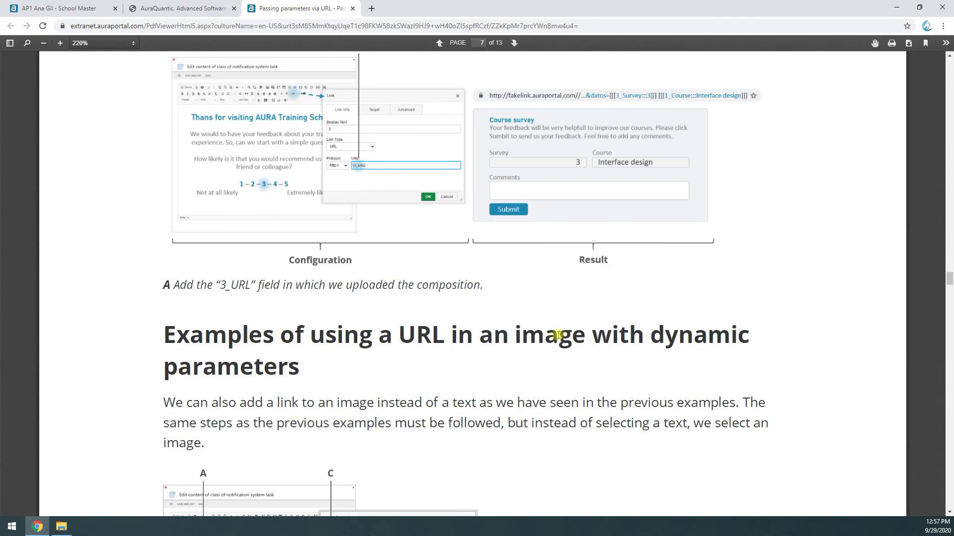
- Examine where parameters can be passed and the data string syntax for simple strings, the various field types, groups of fields and affiliated groups
{"action": "scroll", "coordinate": [548, 333], "scroll_direction": "down", "scroll_amount": 20}
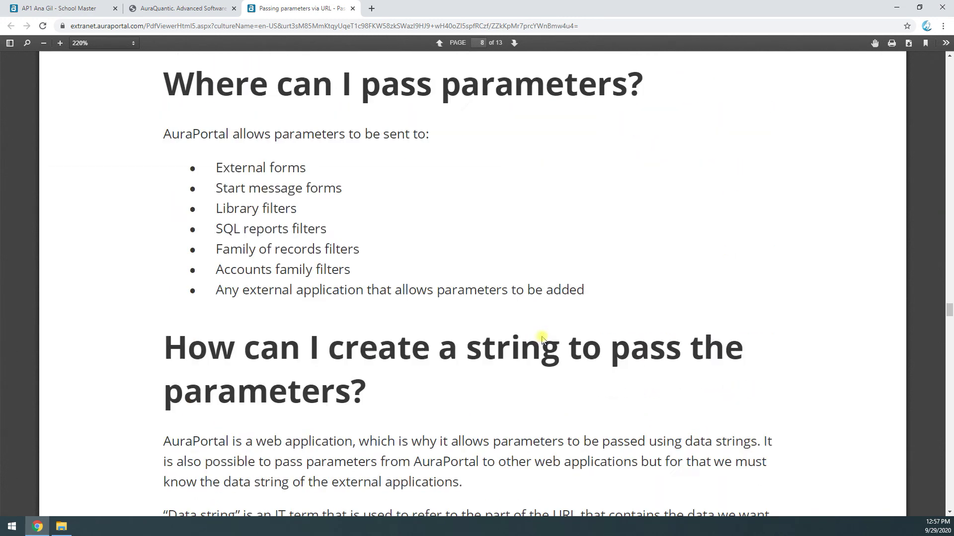
{"action": "scroll", "coordinate": [540, 334], "scroll_direction": "down", "scroll_amount": 15}
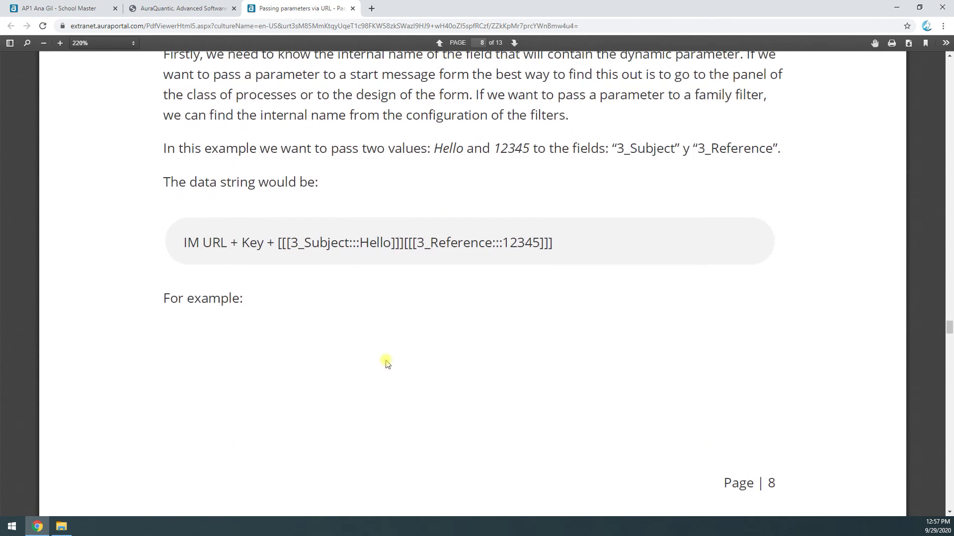
{"action": "scroll", "coordinate": [384, 361], "scroll_direction": "down", "scroll_amount": 7}
{"action": "scroll", "coordinate": [383, 360], "scroll_direction": "up", "scroll_amount": 8}
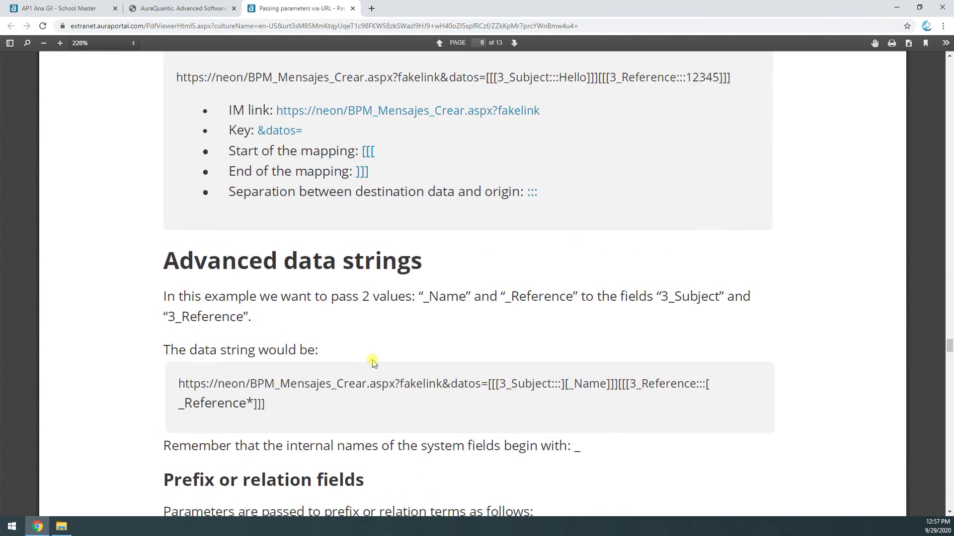
{"action": "scroll", "coordinate": [373, 362], "scroll_direction": "down", "scroll_amount": 8}
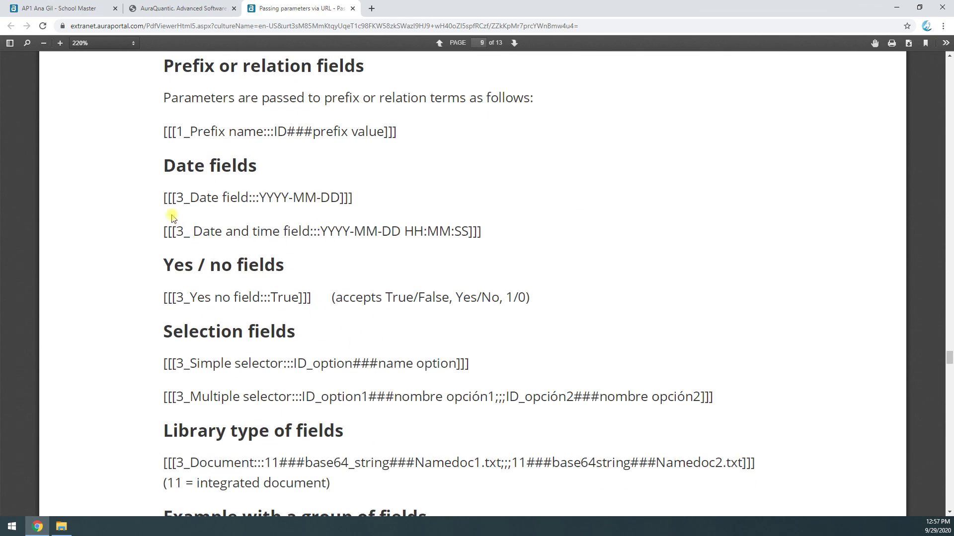
{"action": "scroll", "coordinate": [258, 360], "scroll_direction": "down", "scroll_amount": 5}
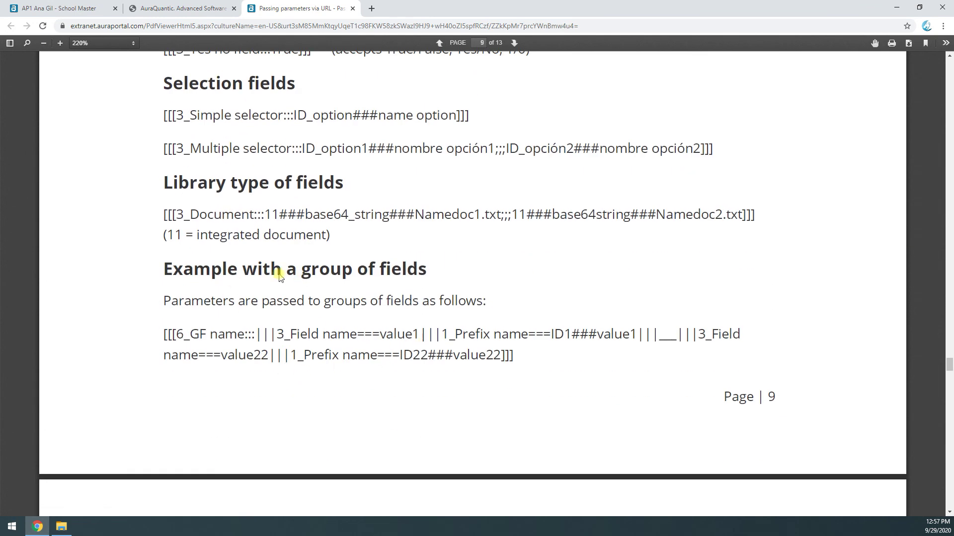
{"action": "left_click_drag", "start_coordinate": [205, 271], "coordinate": [370, 381]}
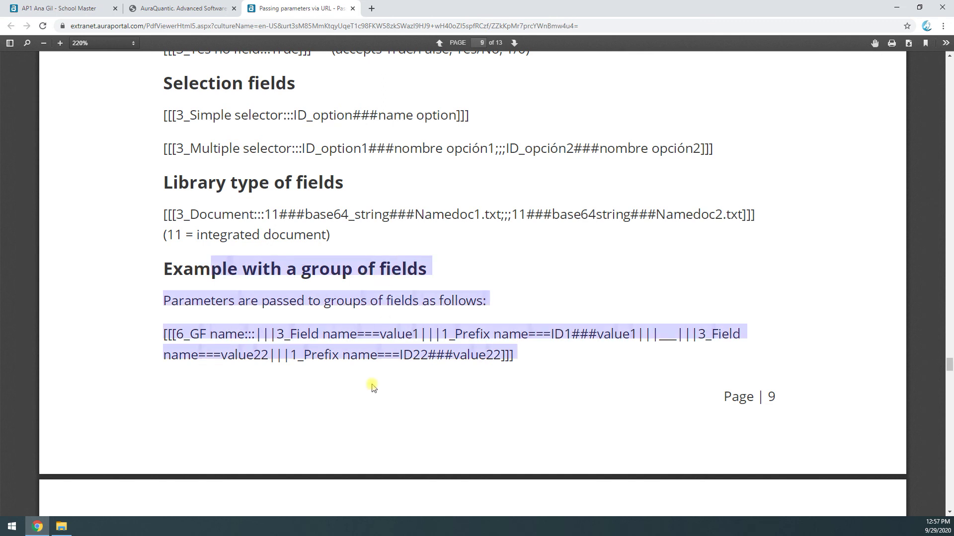
{"action": "left_click", "coordinate": [373, 386]}
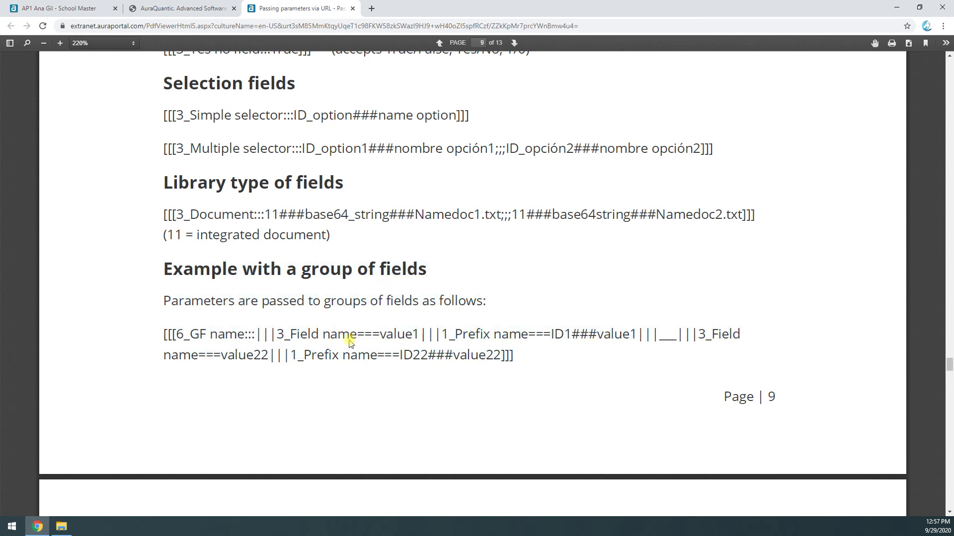
{"action": "scroll", "coordinate": [350, 342], "scroll_direction": "down", "scroll_amount": 2}
{"action": "scroll", "coordinate": [348, 340], "scroll_direction": "down", "scroll_amount": 10}
{"action": "scroll", "coordinate": [342, 340], "scroll_direction": "up", "scroll_amount": 5}
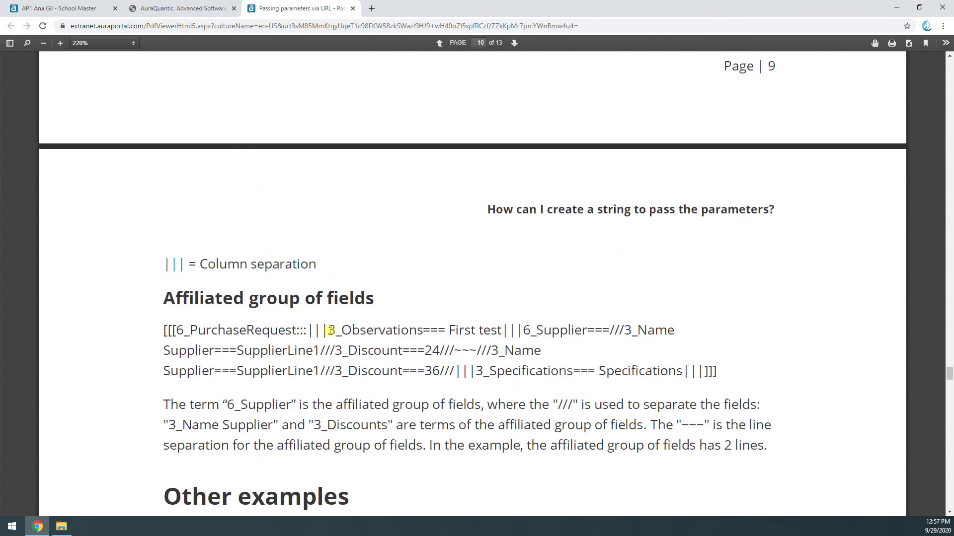